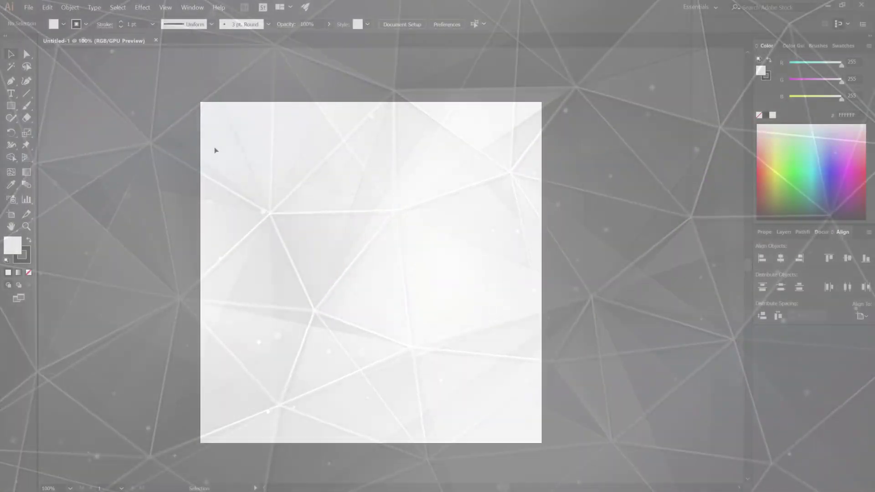
Show the rulers around the document from the View menu
click(169, 8)
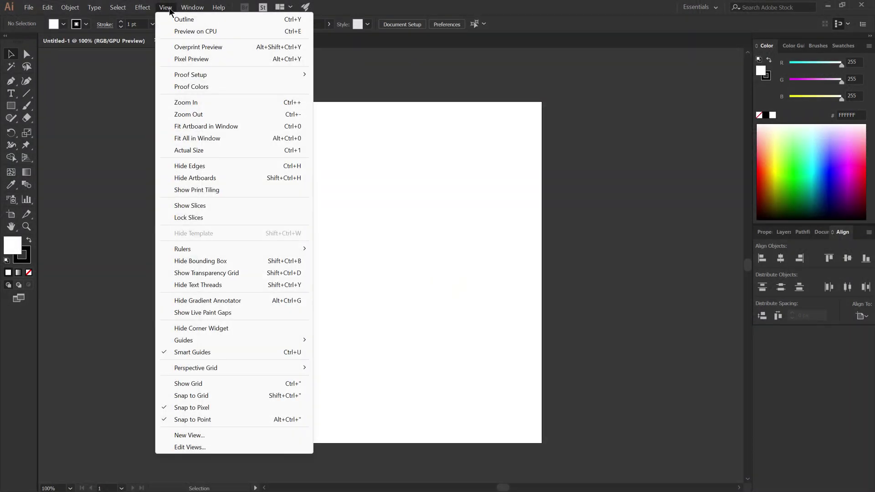
mouse_move(244, 251)
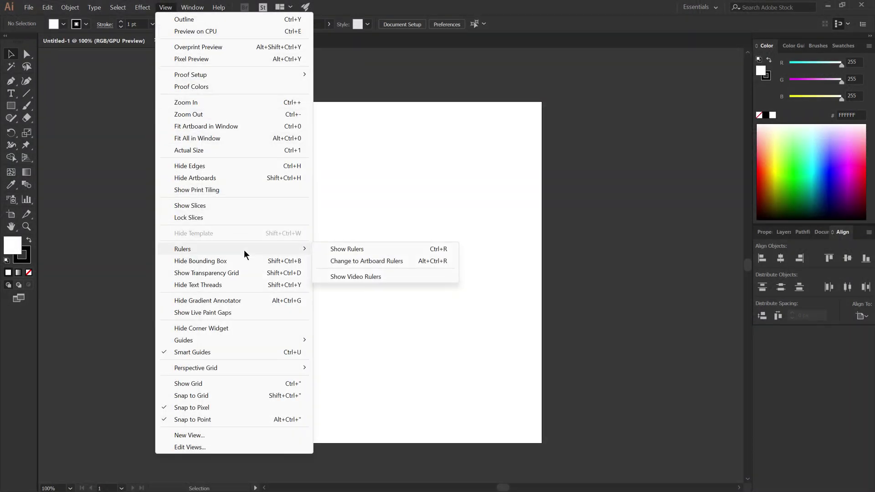
click(388, 251)
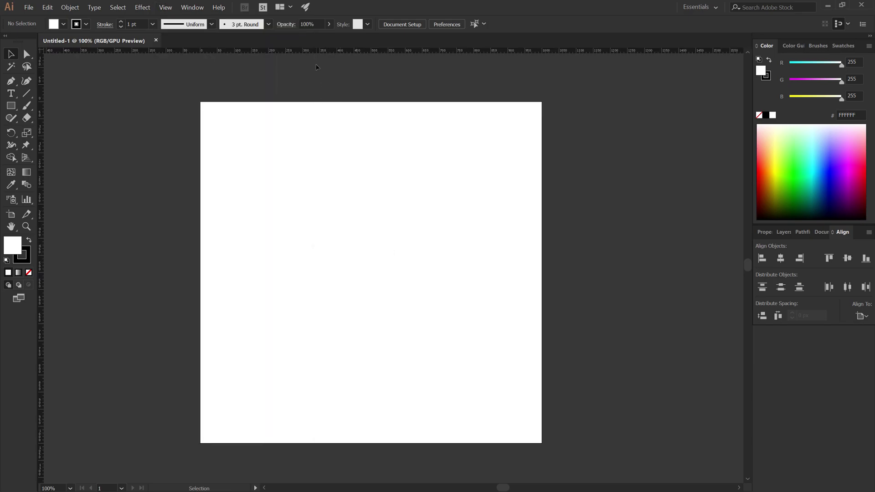
Place a horizontal guide at Y 416 px and a vertical guide at X 471 px
drag(317, 55, 317, 61)
drag(315, 108, 348, 246)
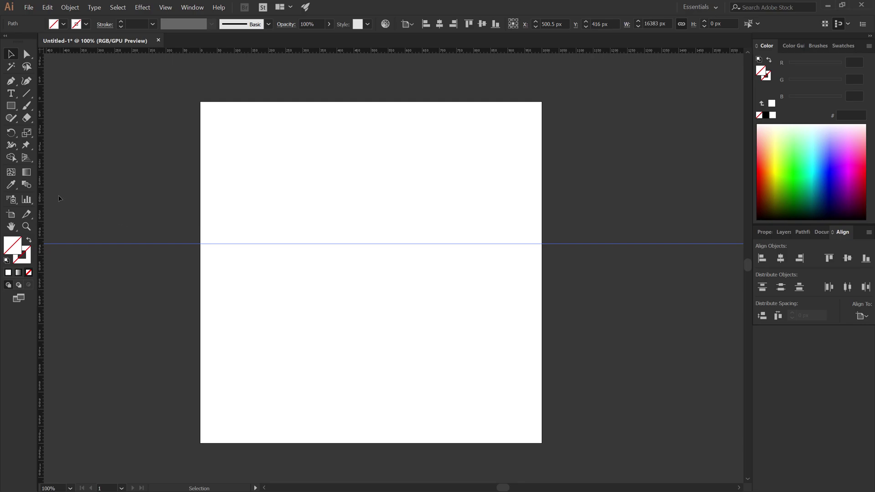
click(46, 197)
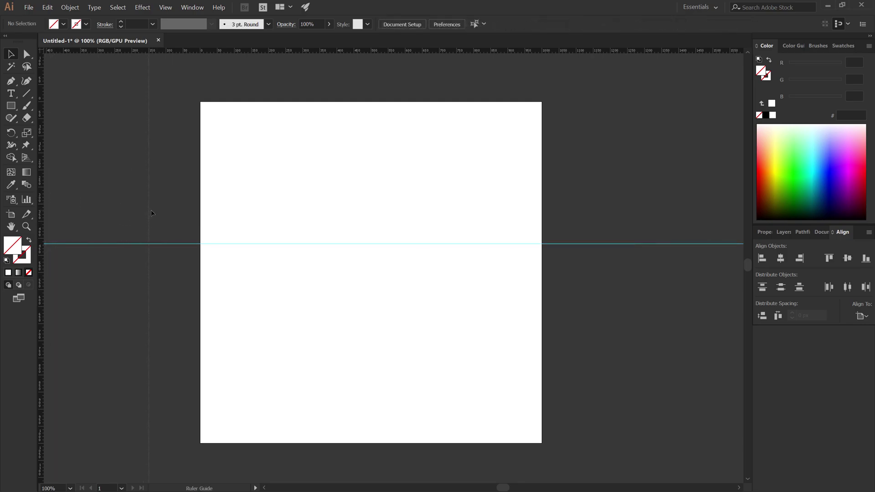
drag(235, 228, 361, 259)
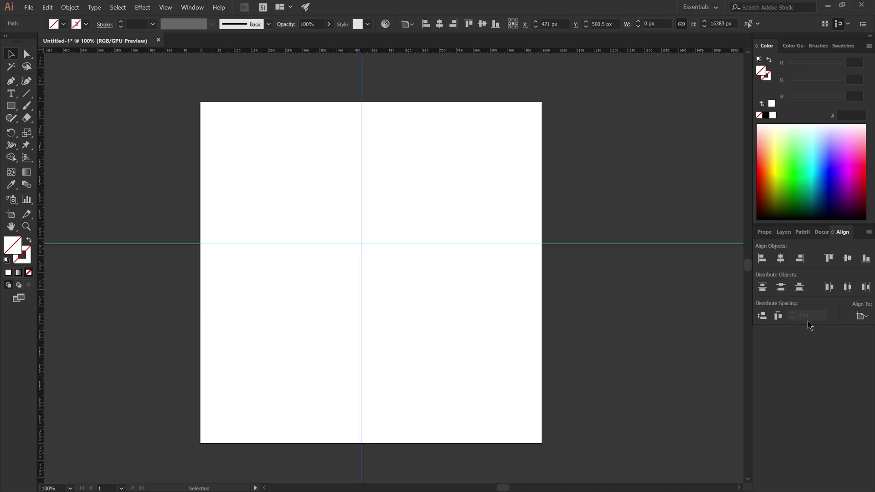
Align both guides to the artboard centre horizontally and vertically, aligning to the artboard
click(863, 316)
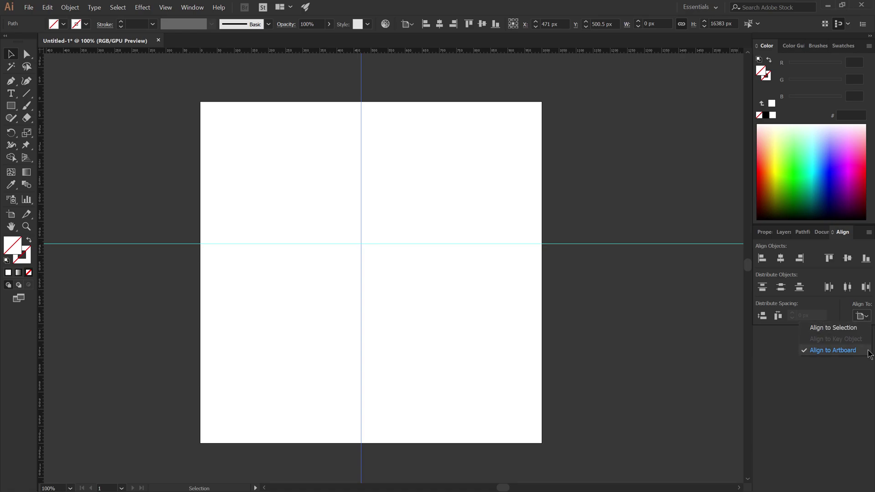
click(464, 300)
key(ctrl+5)
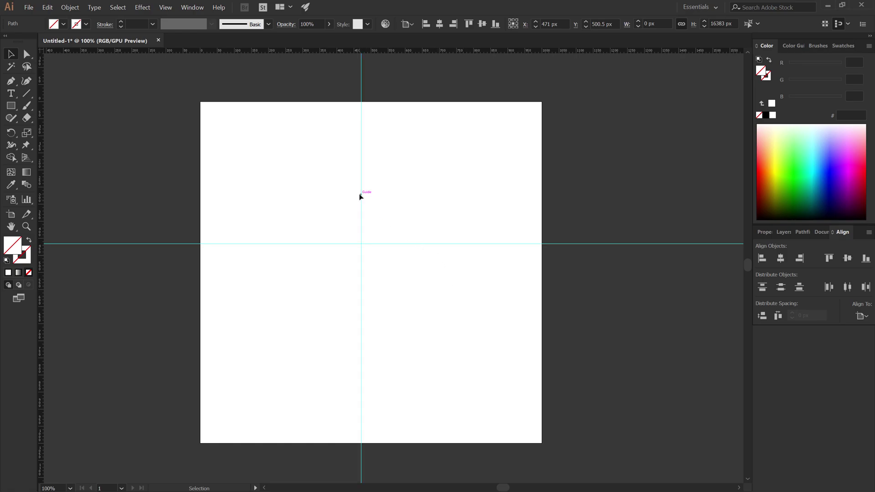
key(ctrl+z)
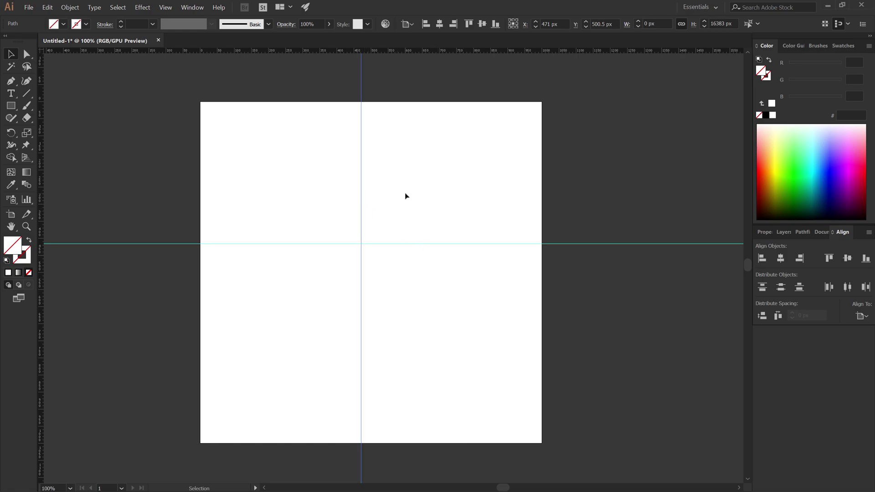
click(779, 258)
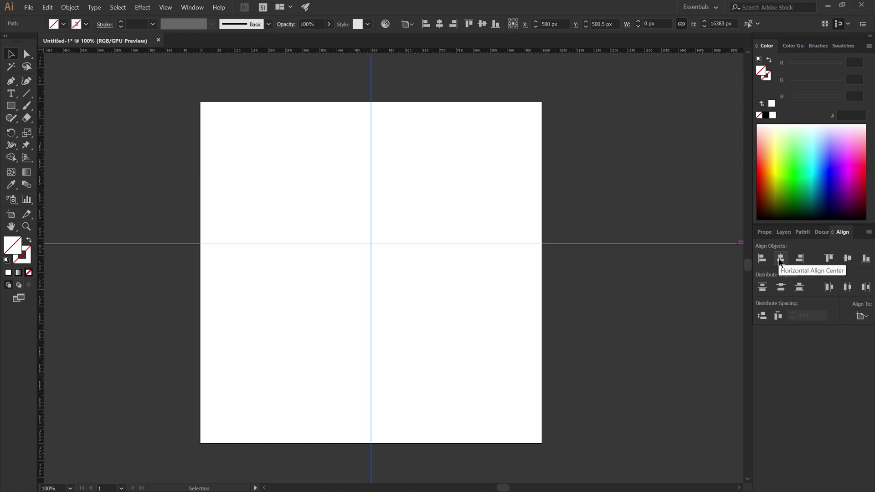
click(493, 245)
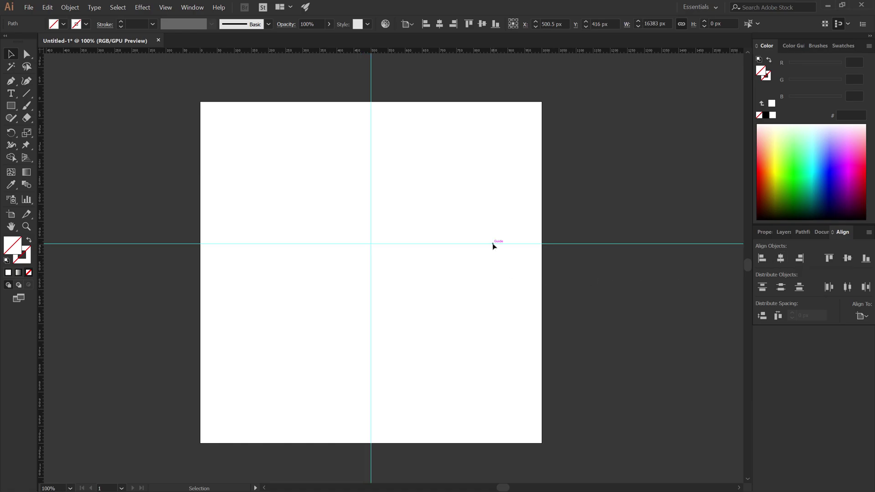
click(847, 259)
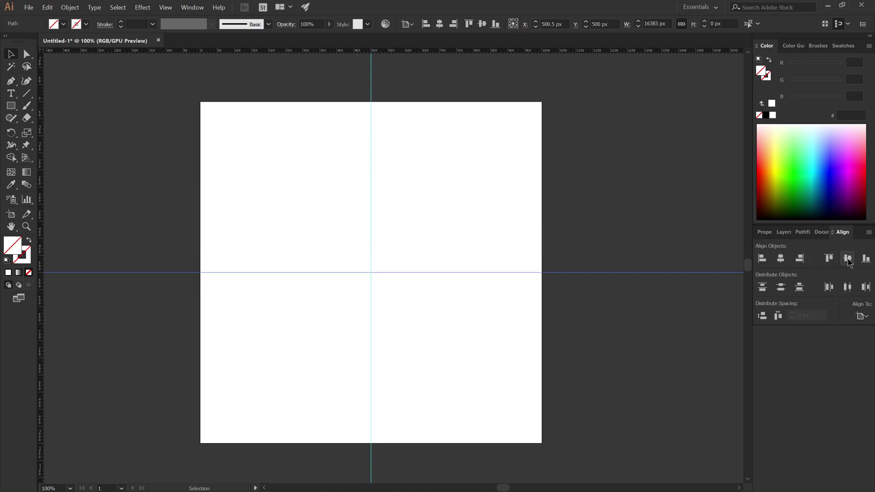
Select both crossing guides and lock them with Object > Lock > Selection
drag(296, 213, 412, 307)
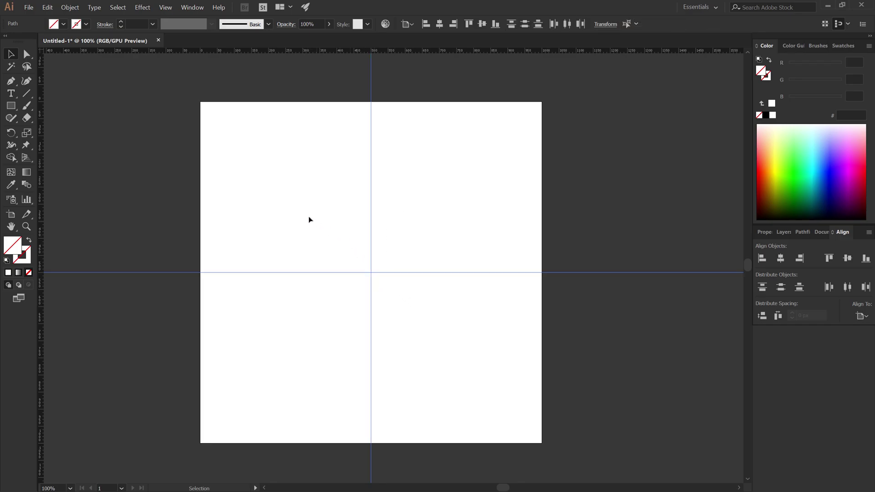
click(76, 8)
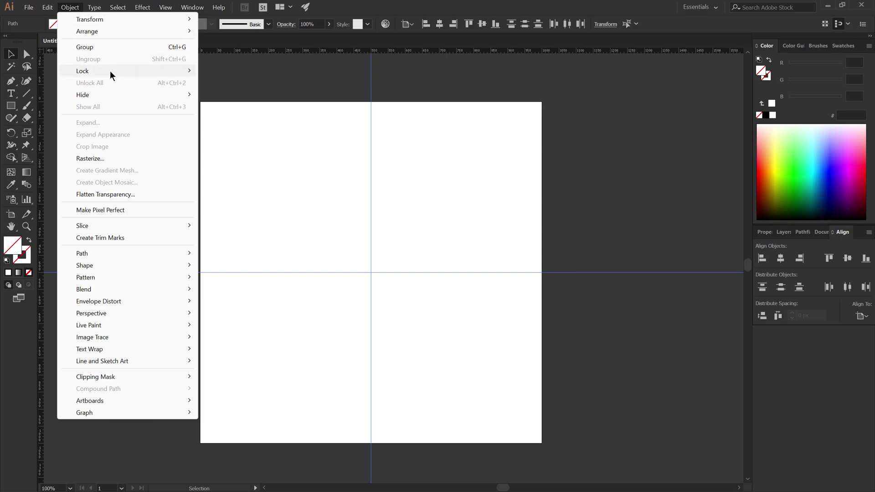
mouse_move(110, 71)
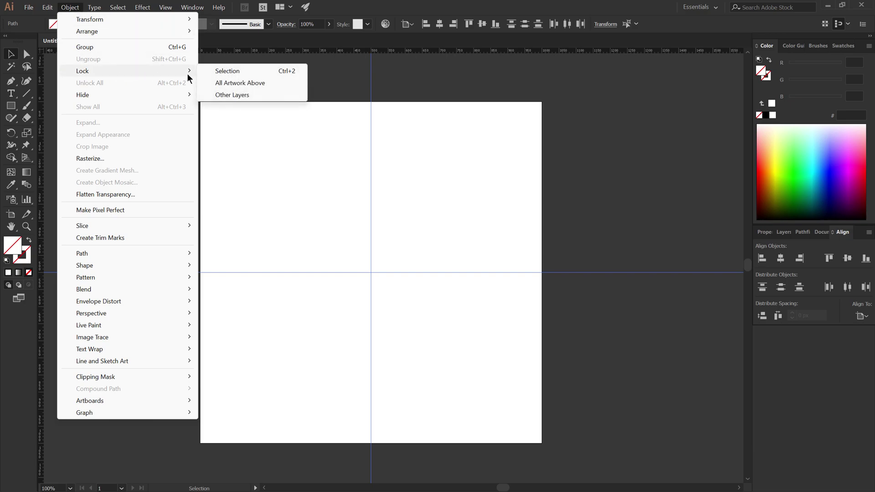
click(266, 71)
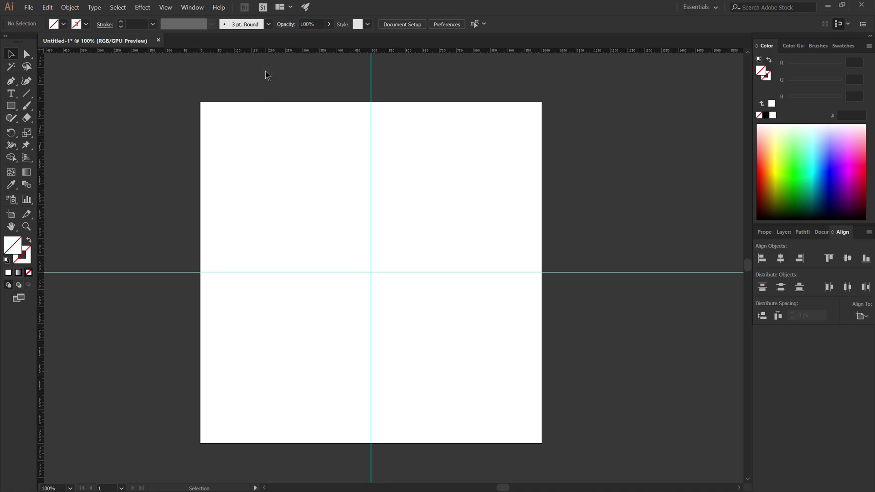
Draw a black 1 pt horizontal line about 620 px long above the guide crossing
click(28, 94)
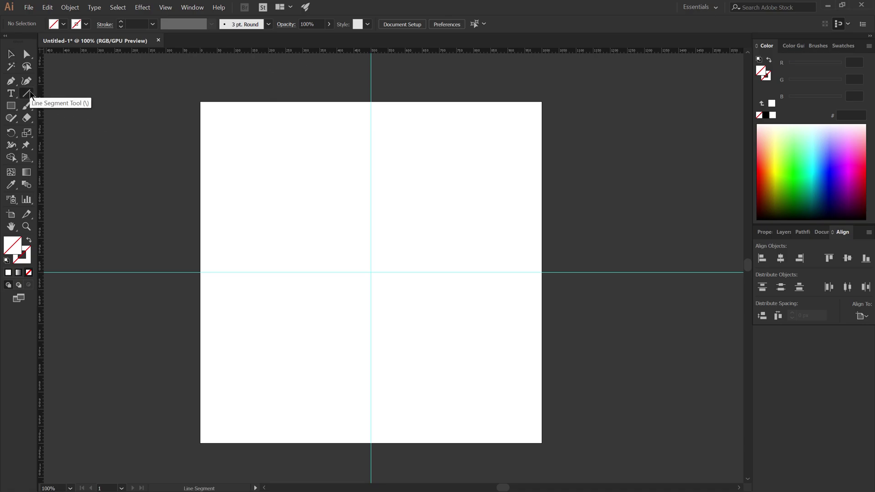
click(86, 25)
click(28, 42)
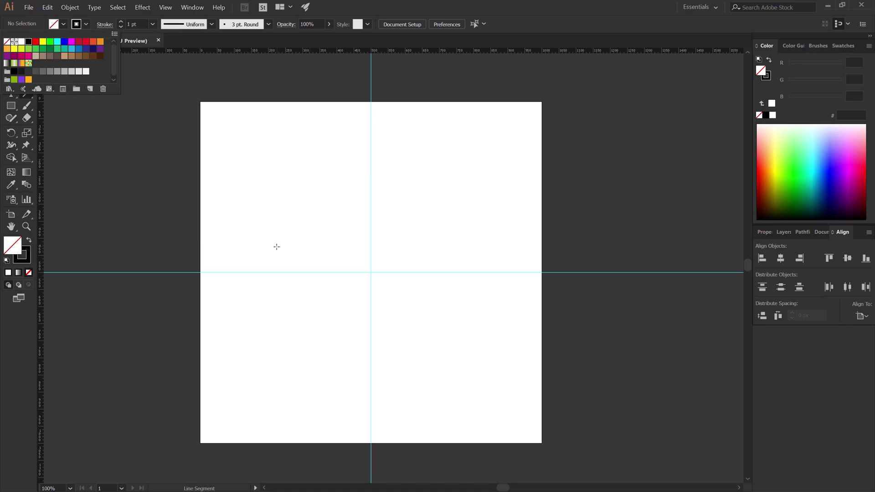
click(289, 252)
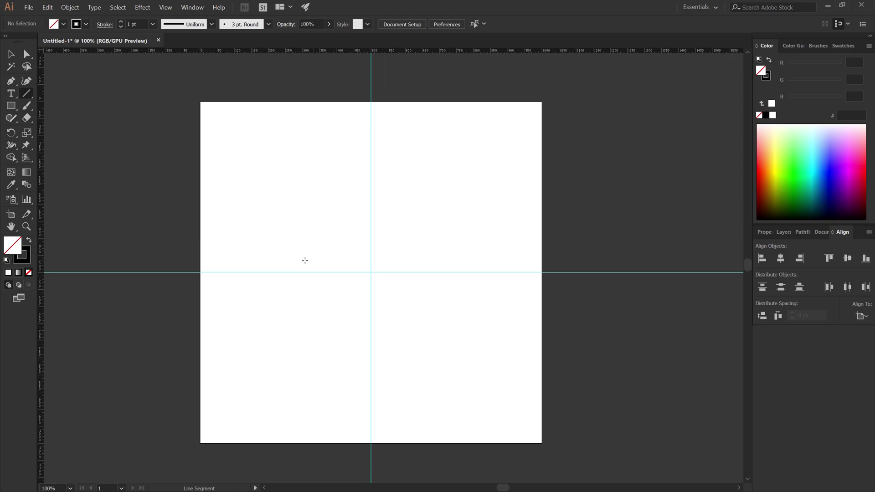
drag(271, 254, 483, 256)
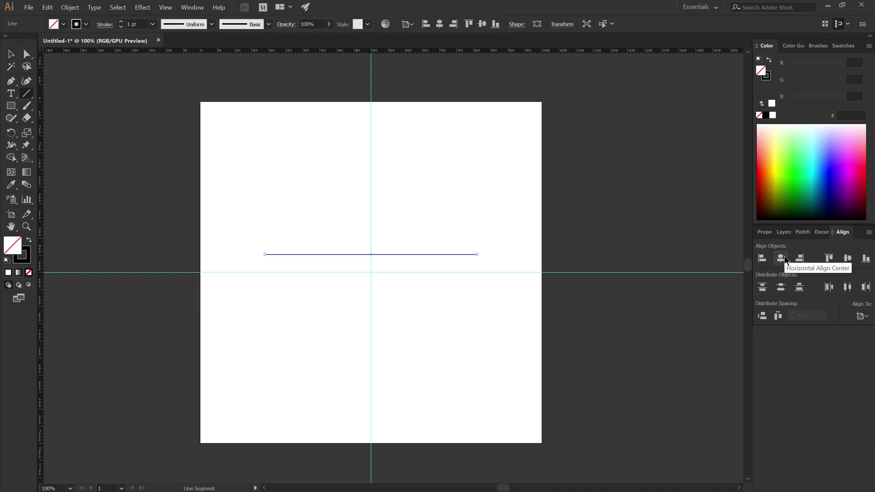
Add two evenly spaced copies above the line and group all three lines
key(v)
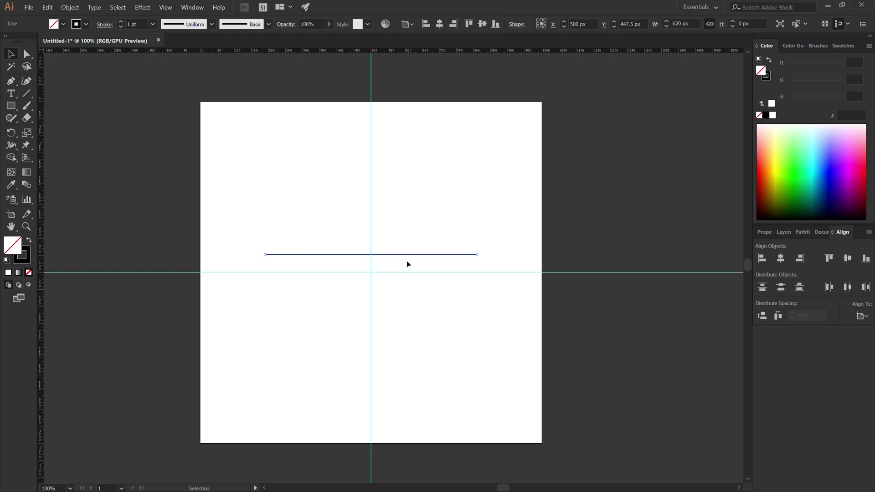
drag(407, 256, 409, 246)
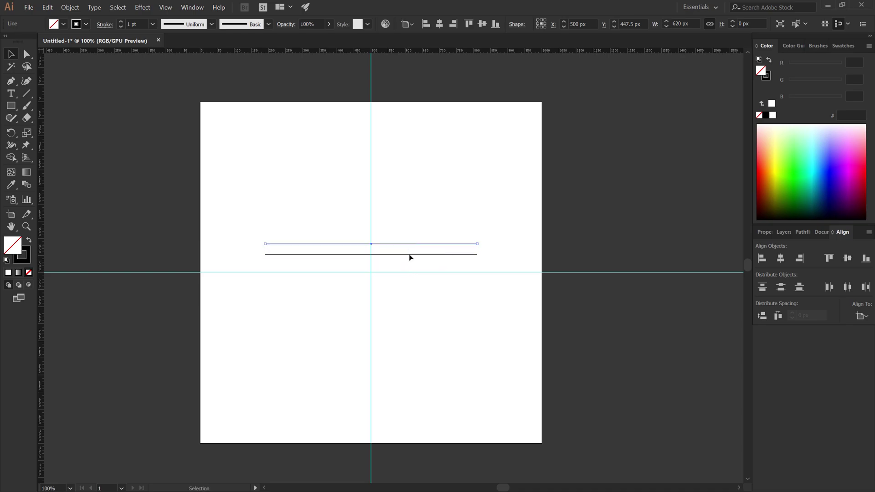
key(a)
key(ctrl+d)
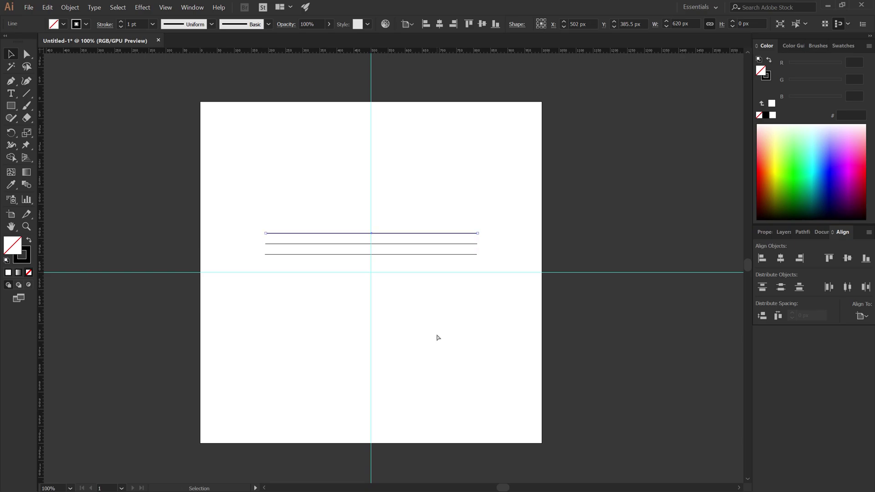
click(666, 63)
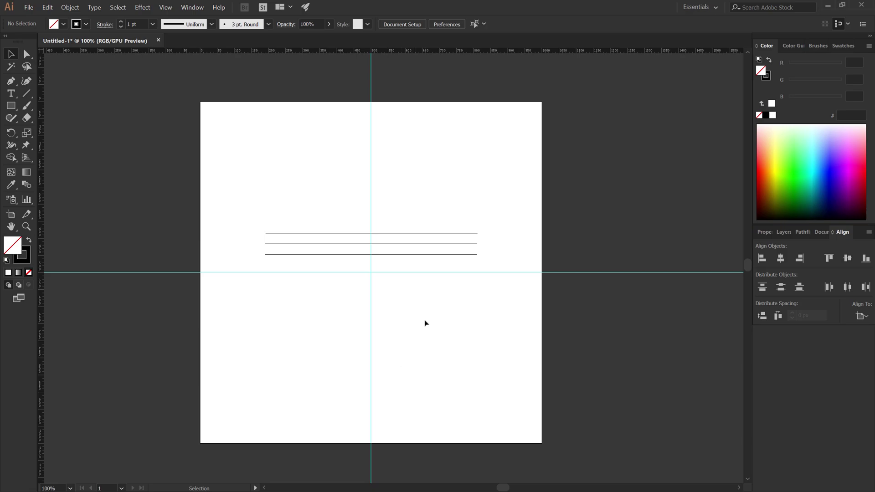
drag(411, 227, 403, 260)
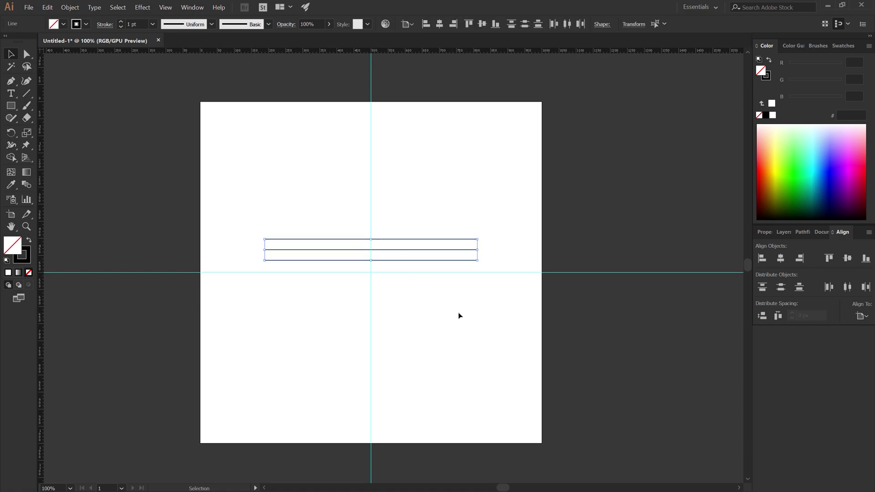
right_click(420, 261)
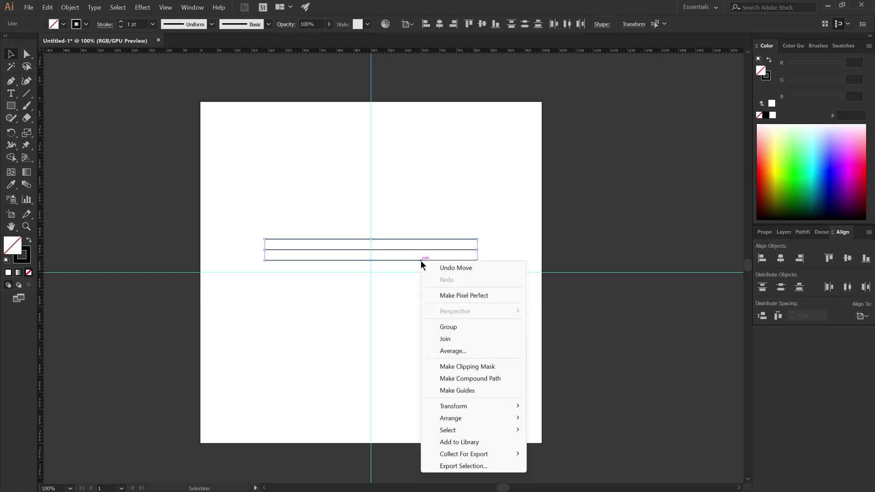
click(445, 327)
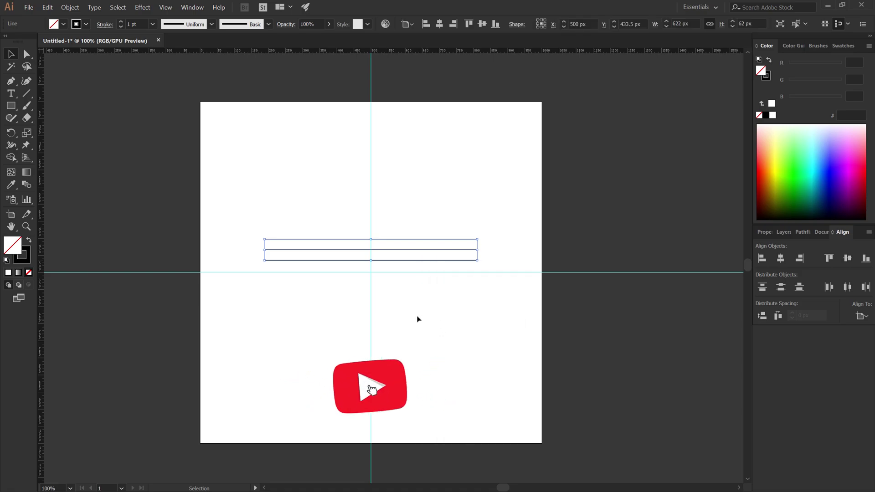
Make a 72° rotated copy of the three-line group around the guide crossing
click(12, 133)
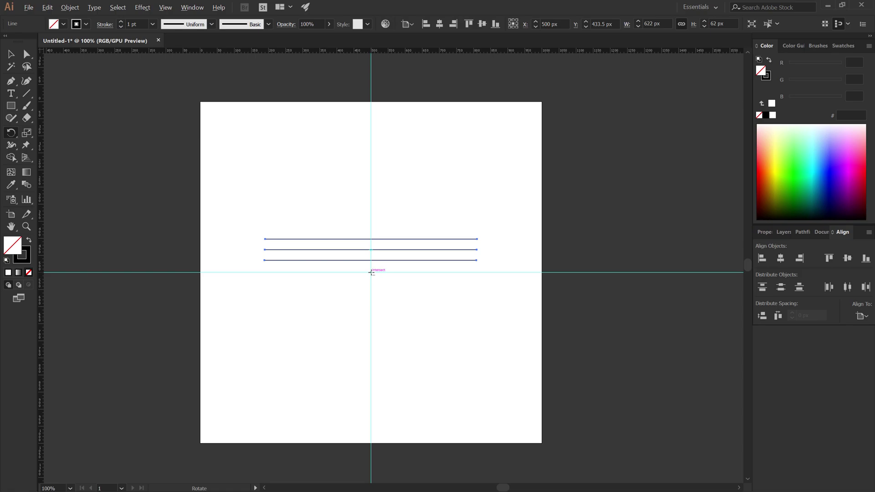
alt+click(371, 272)
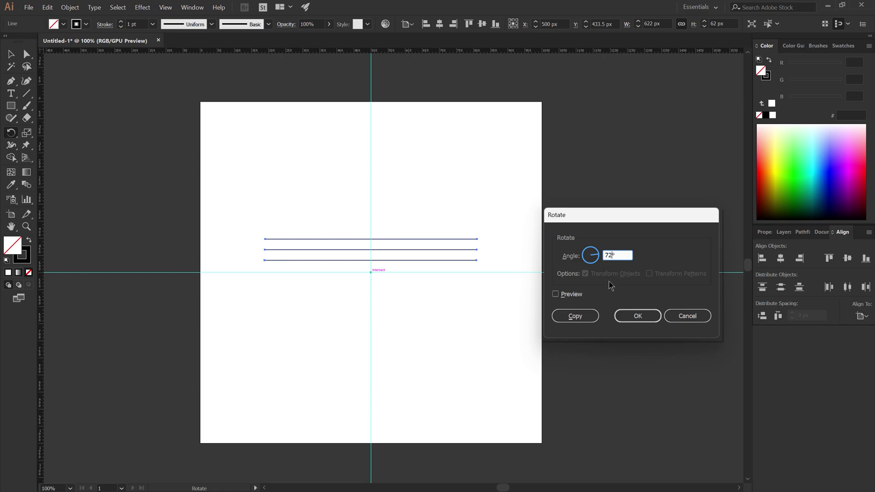
click(556, 294)
click(569, 317)
Repeat the 72° rotated copy with Ctrl+D until five line sets form the star
key(ctrl+j)
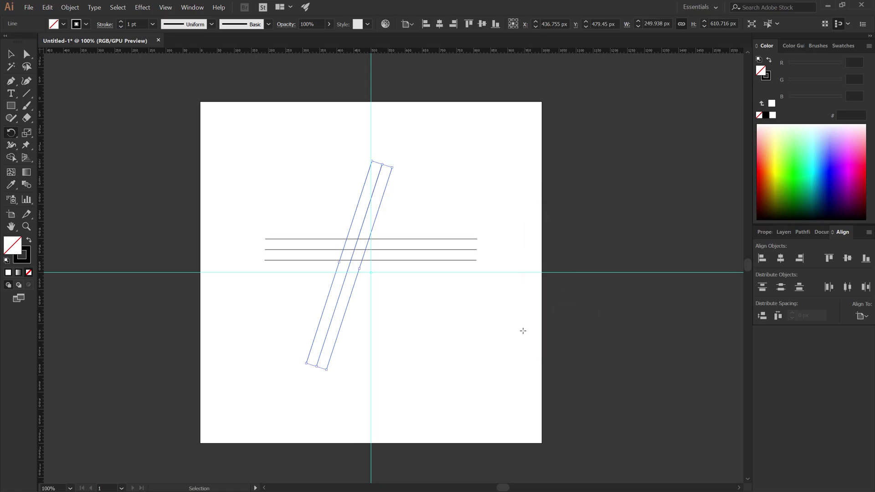
key(ctrl+d)
key(ctrl+d)
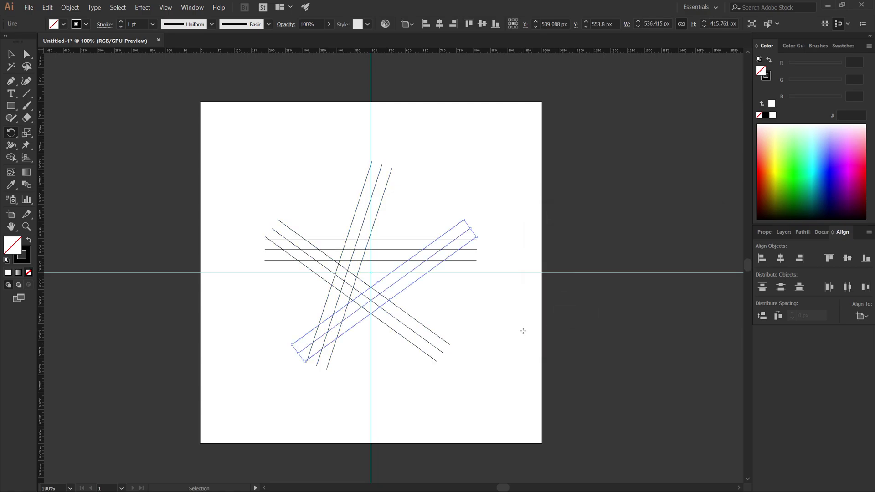
key(ctrl+d)
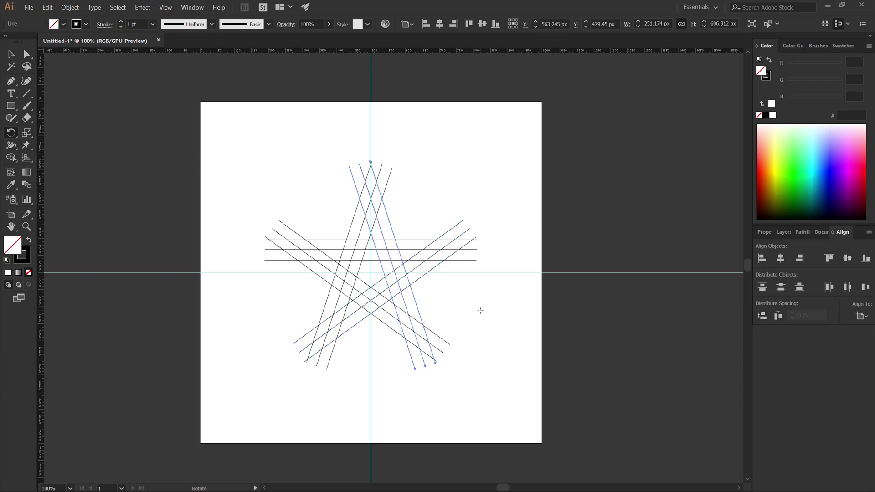
key(v)
click(462, 296)
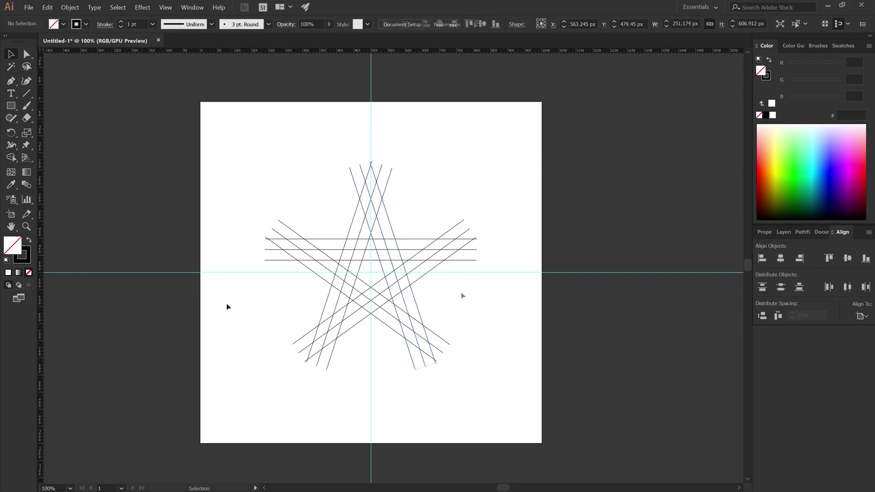
scroll(279, 238, up, 1)
scroll(279, 238, up, 1)
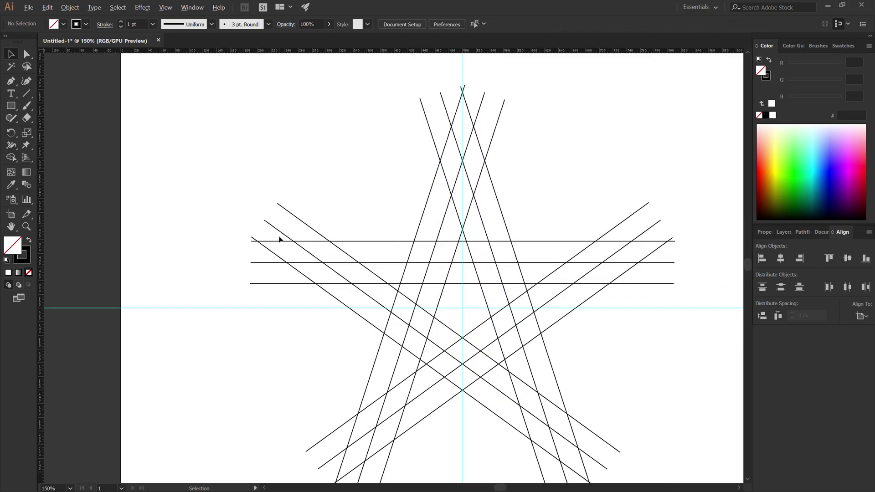
Draw a short line bridging the two parallel lines at the tip of the star's left arm
click(27, 94)
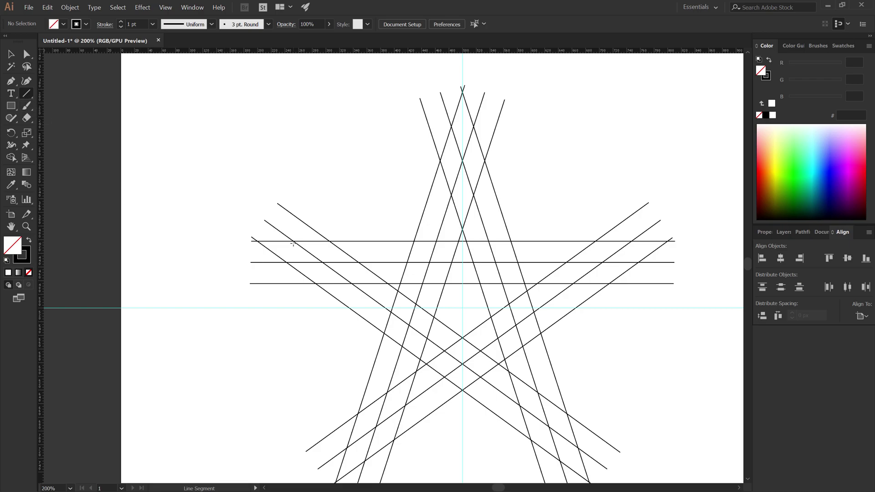
drag(293, 241, 287, 262)
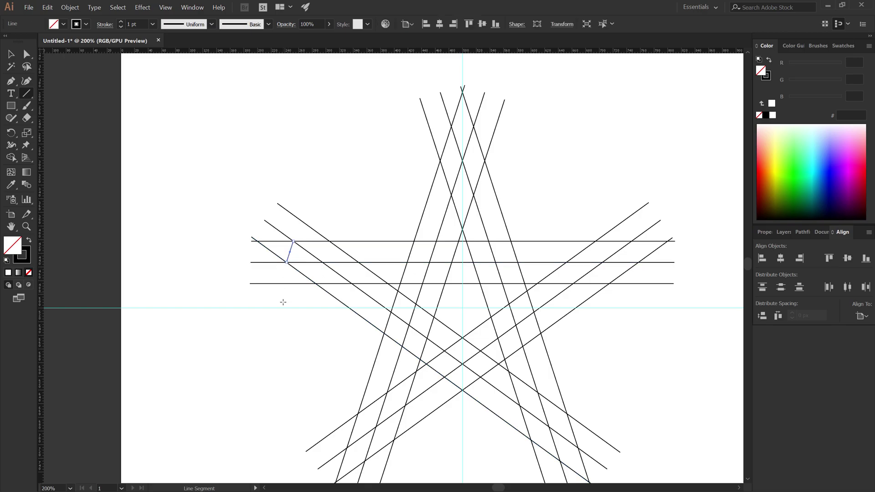
key(v)
click(280, 337)
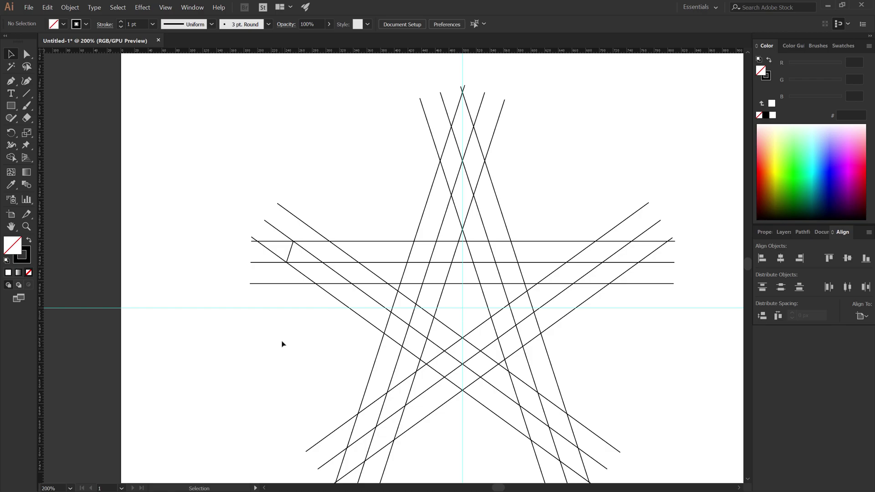
scroll(273, 244, up, 3)
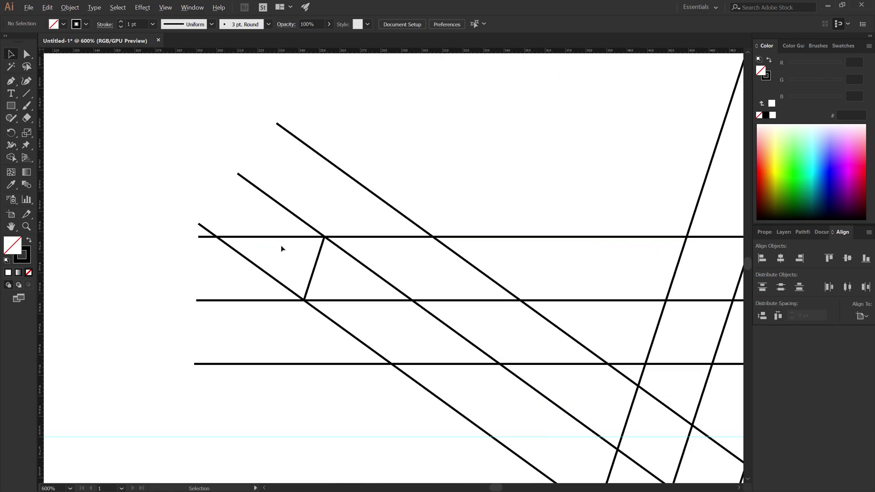
scroll(281, 248, down, 5)
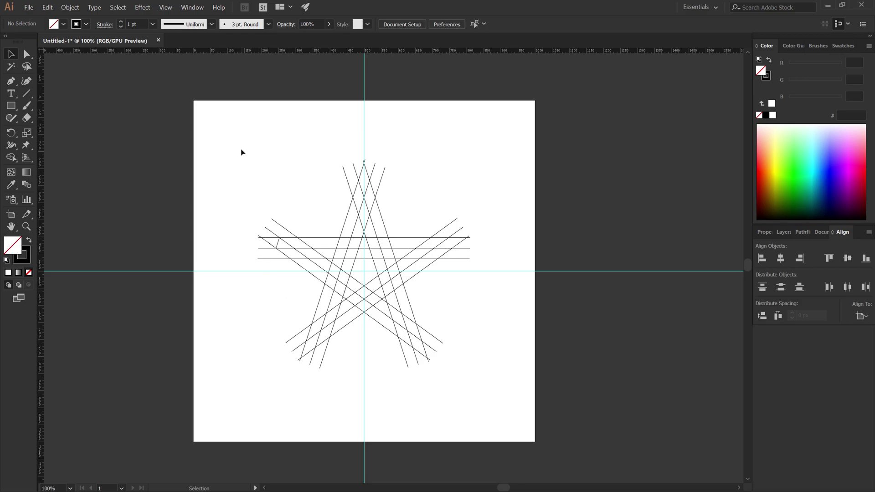
Merge the left arm's outer strip into a black shape with the Shape Builder
drag(237, 144, 505, 390)
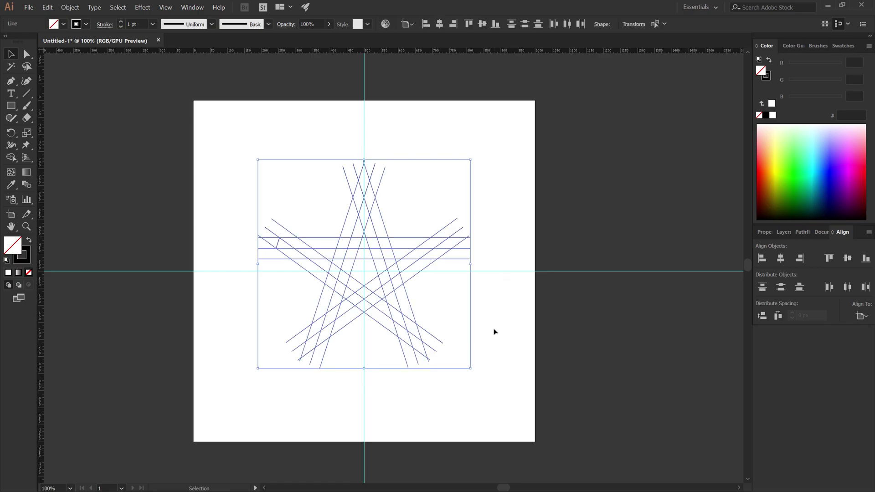
click(13, 159)
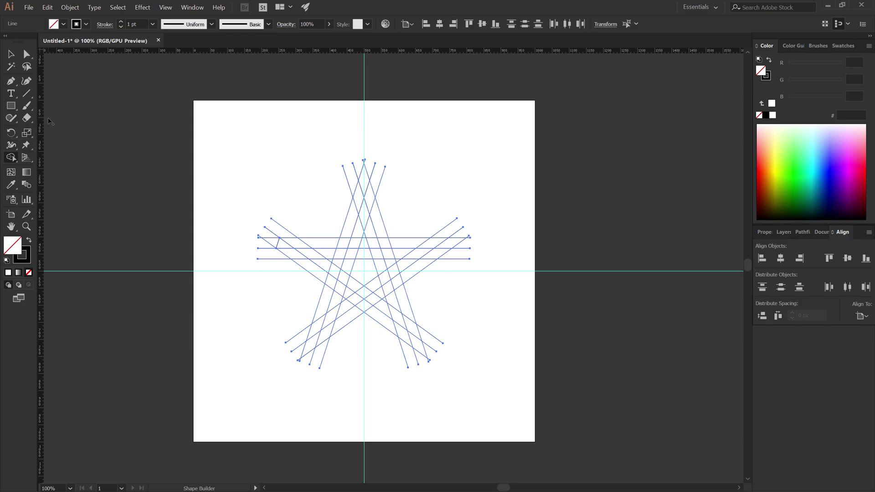
key(ctrl+shift+a)
click(63, 24)
click(28, 44)
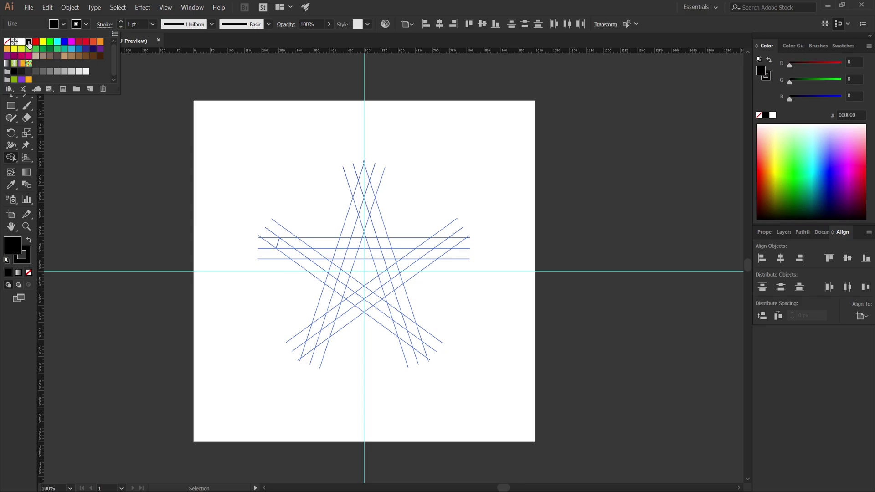
click(346, 292)
key(ctrl+a)
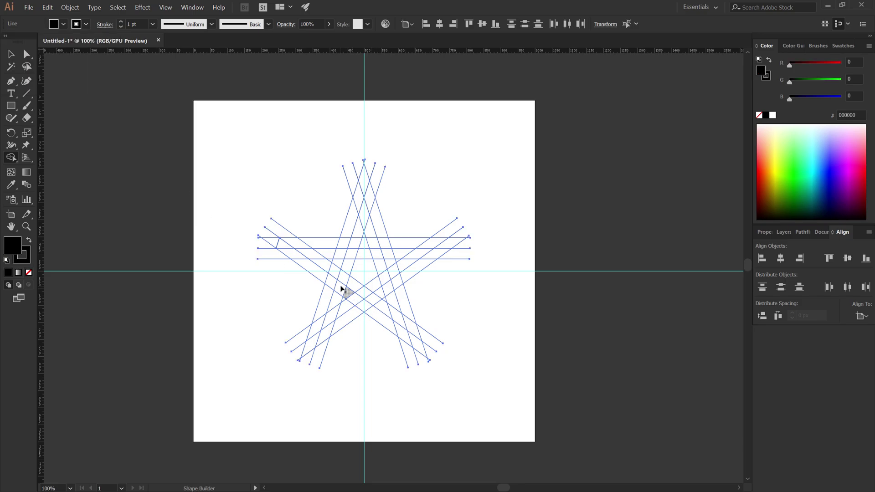
drag(316, 270, 284, 246)
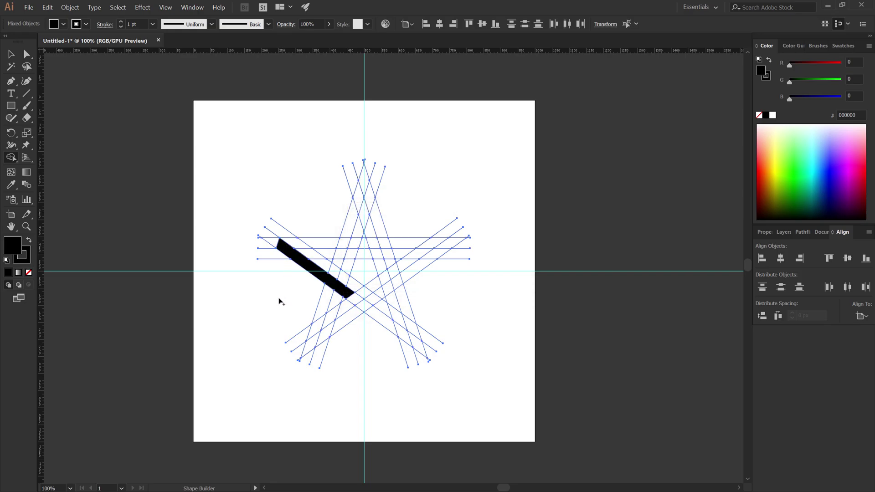
Merge the inner strip regions into one grey 808080 shape
key(ctrl+shift+a)
click(64, 24)
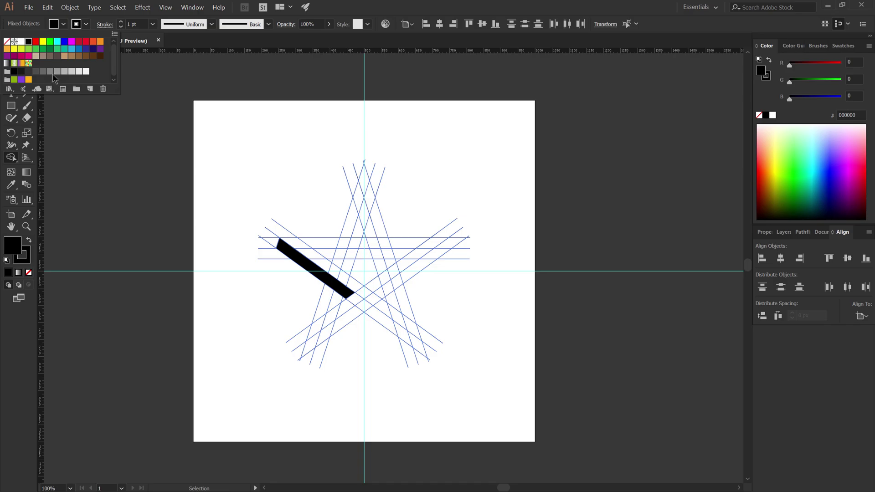
click(50, 71)
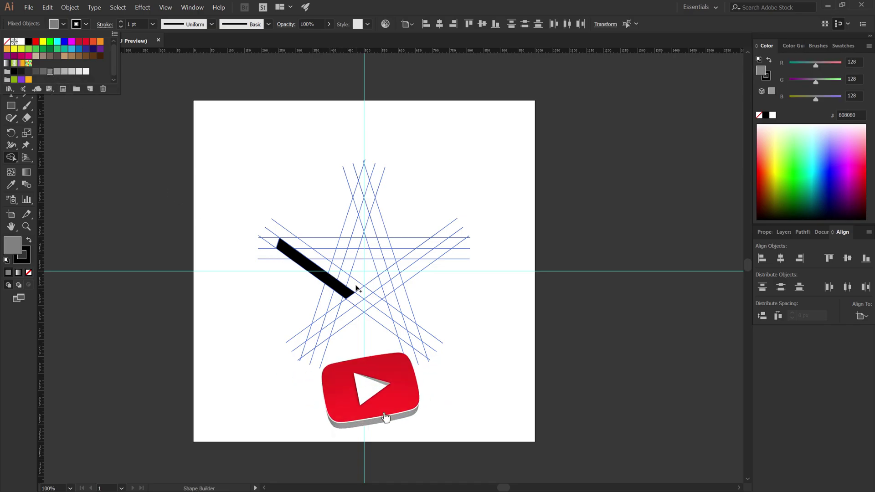
key(Escape)
key(ctrl+a)
mouse_move(338, 277)
mouse_down()
mouse_move(298, 245)
mouse_move(324, 243)
mouse_up()
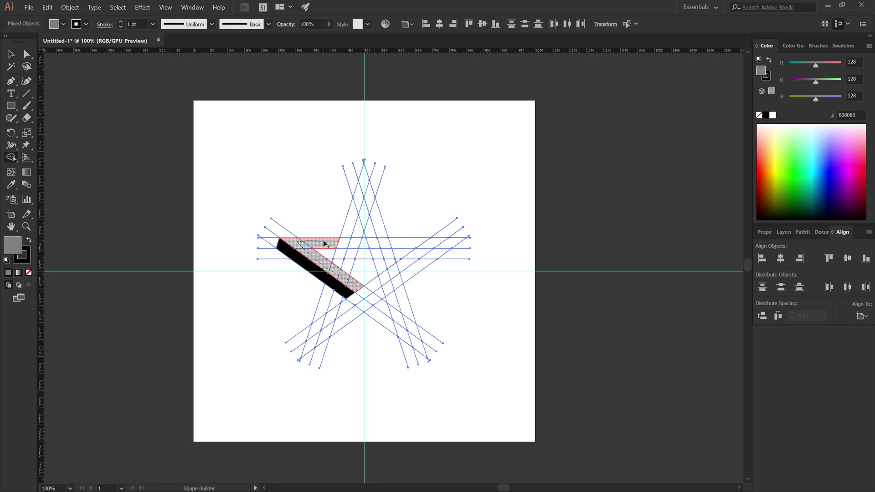
drag(324, 244, 323, 244)
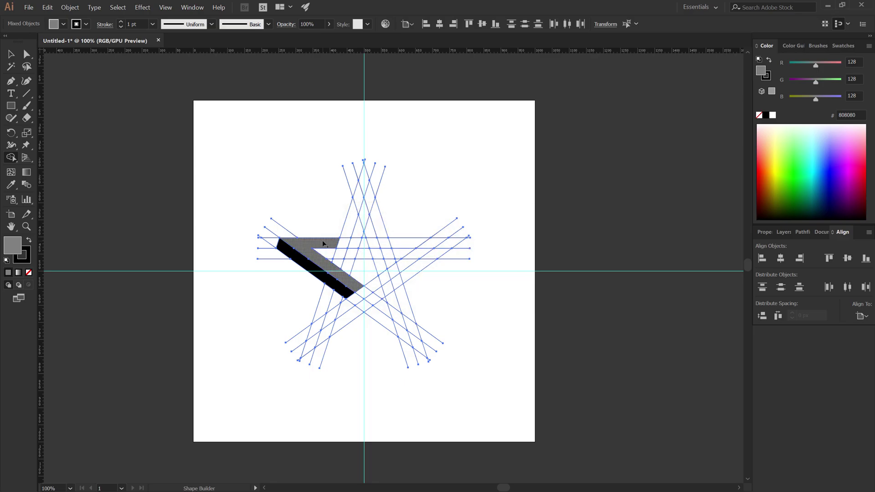
drag(196, 165, 196, 165)
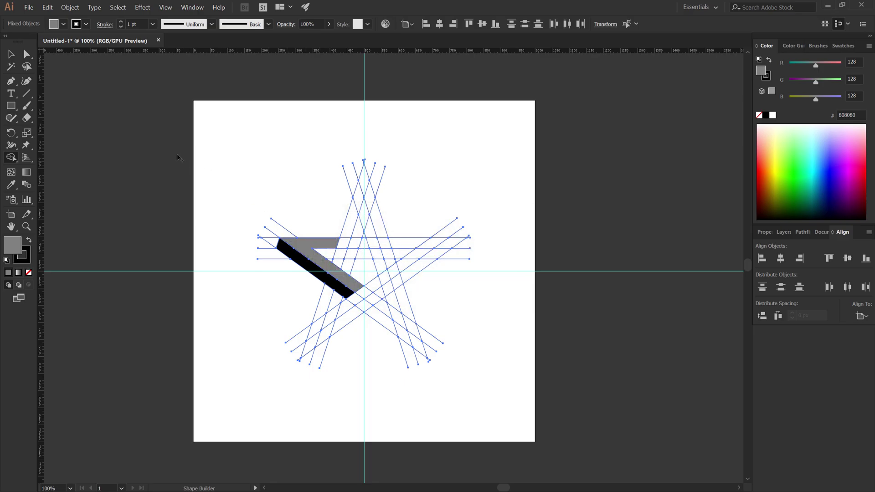
Fill the small triangle with light grey B3B3B3
click(63, 25)
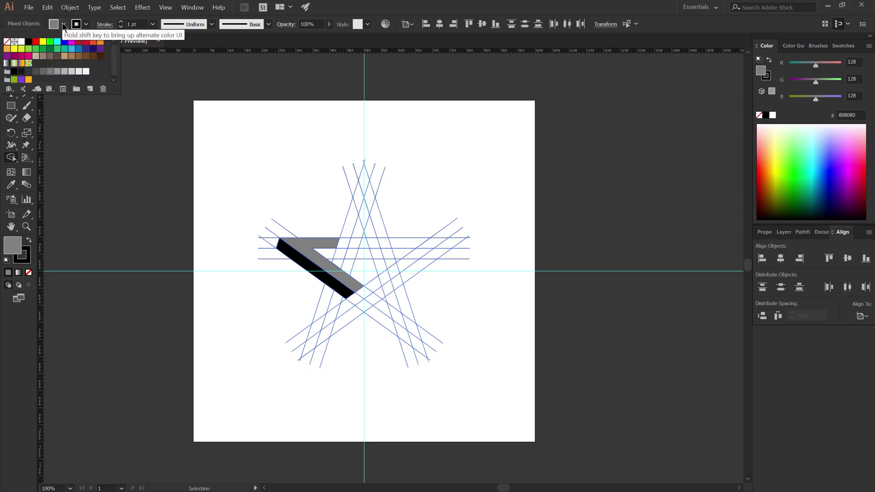
click(64, 72)
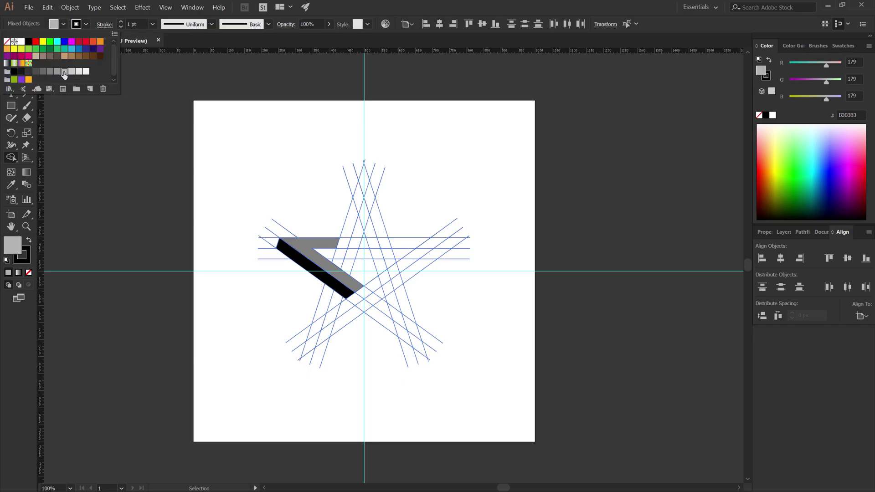
click(327, 255)
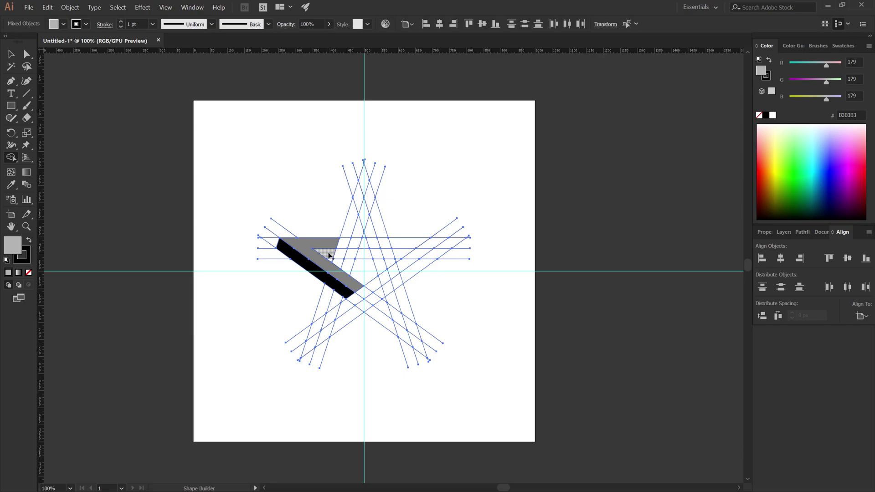
Finish the light-grey triangle fill and ungroup the star lines
click(328, 255)
key(v)
key(ctrl+shift+a)
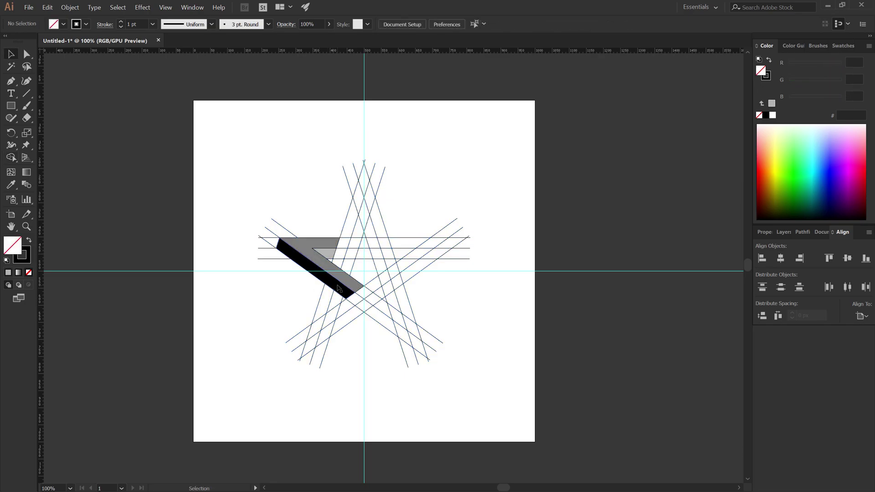
click(337, 287)
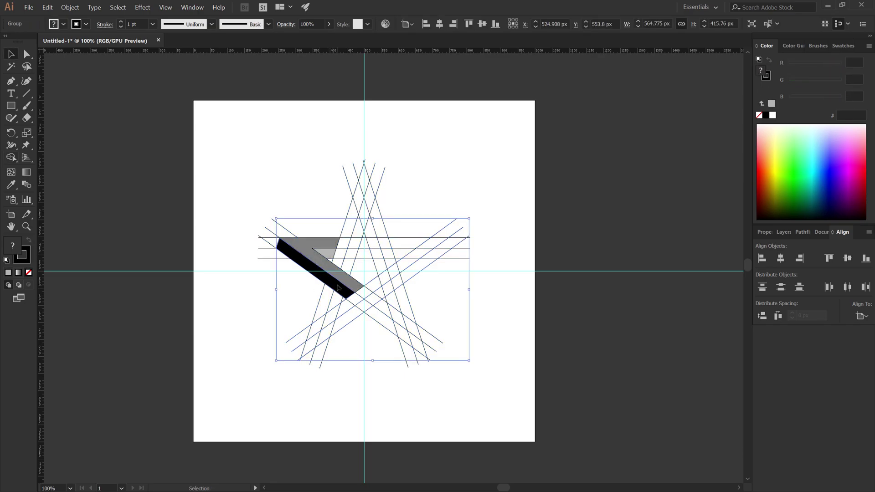
right_click(337, 288)
click(367, 376)
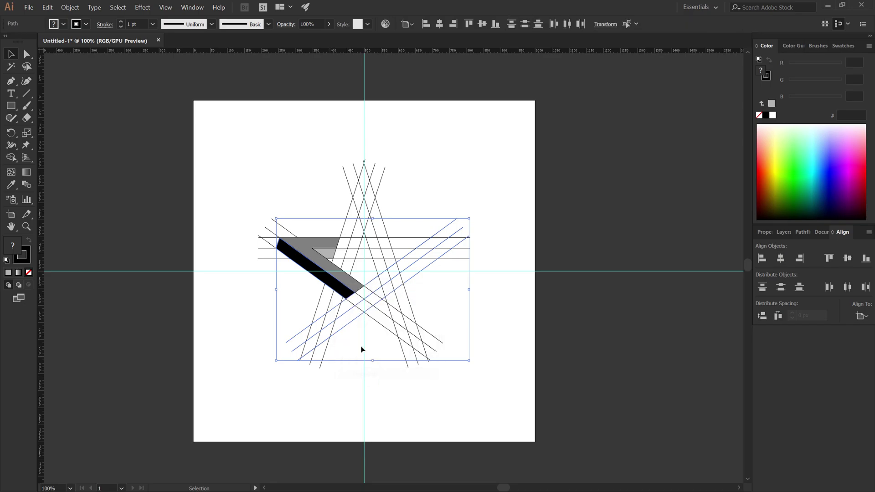
Ungroup the arm pieces and cut the black bar, grey bar and light-grey triangle
click(352, 283)
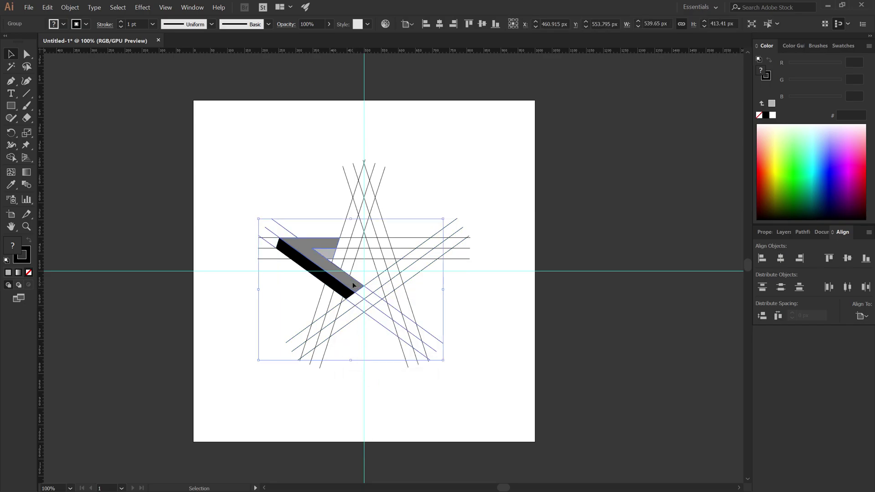
right_click(353, 283)
click(376, 372)
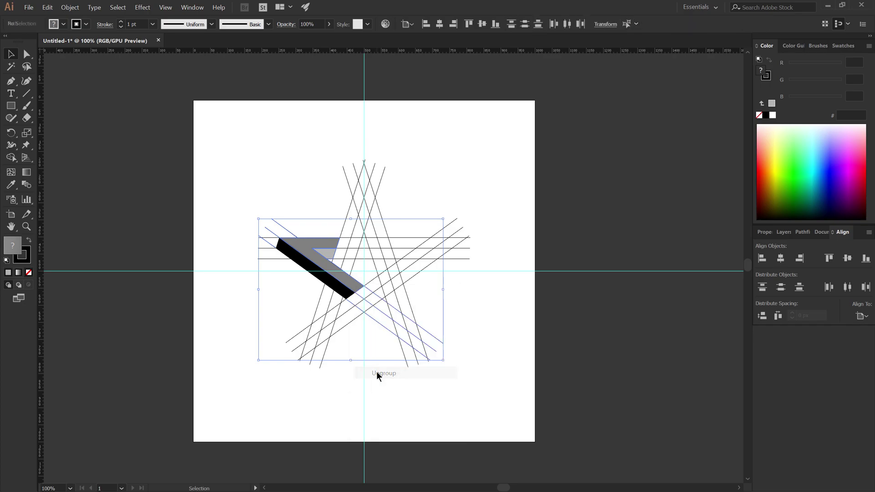
click(376, 371)
click(318, 252)
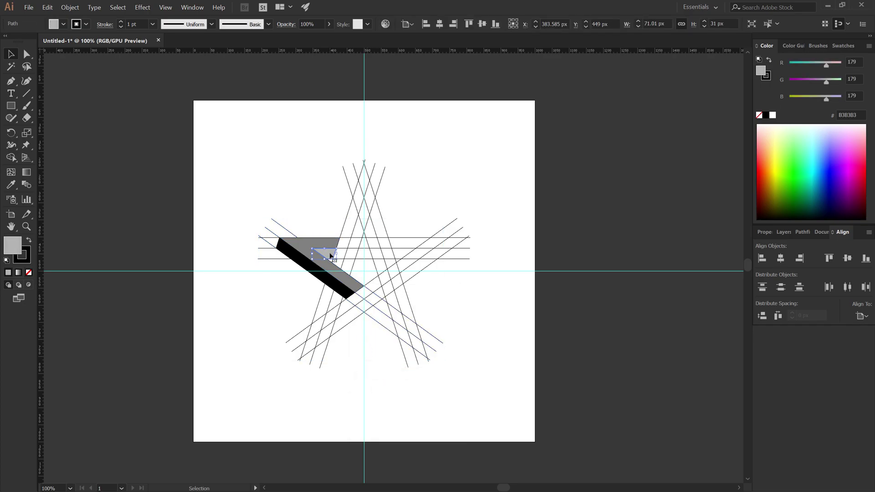
shift+click(308, 242)
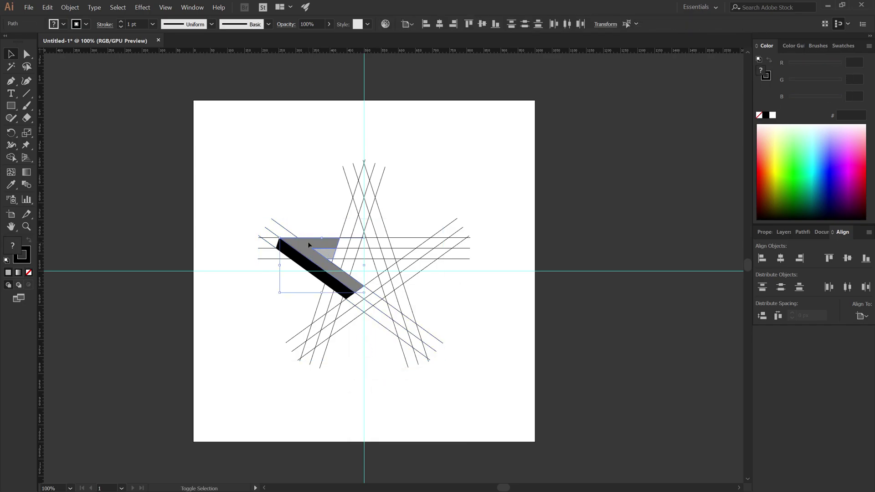
shift+click(347, 298)
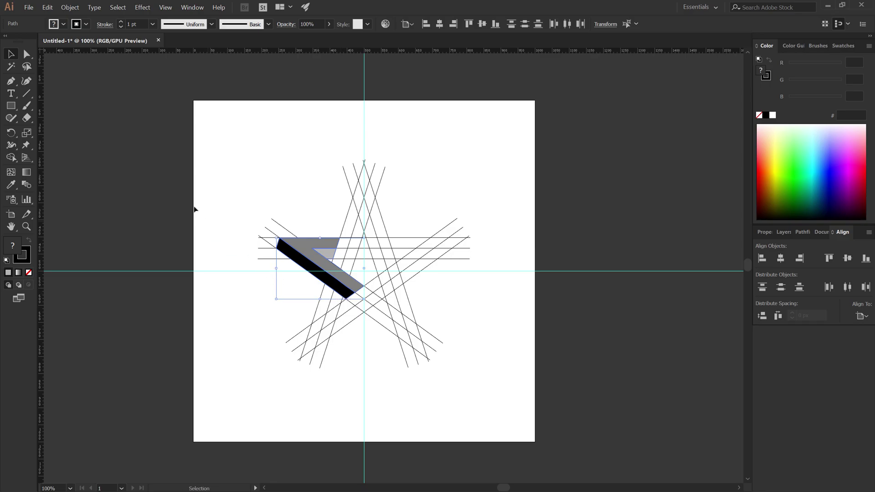
click(48, 7)
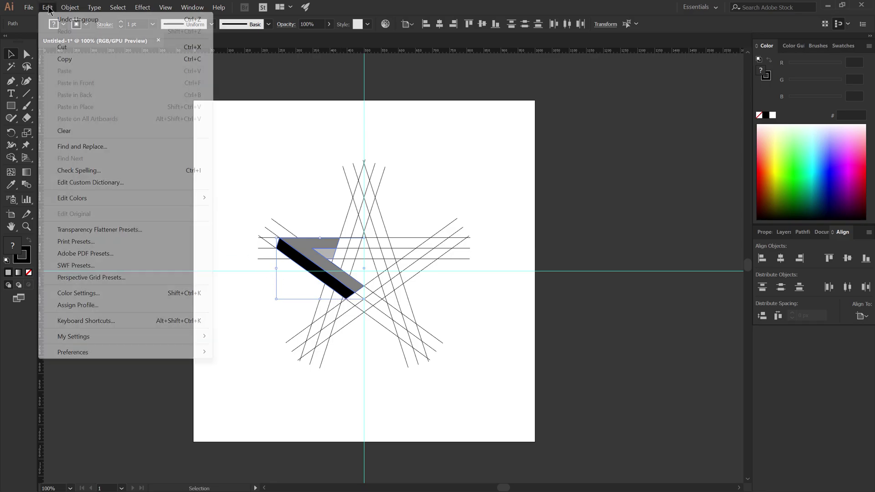
click(91, 48)
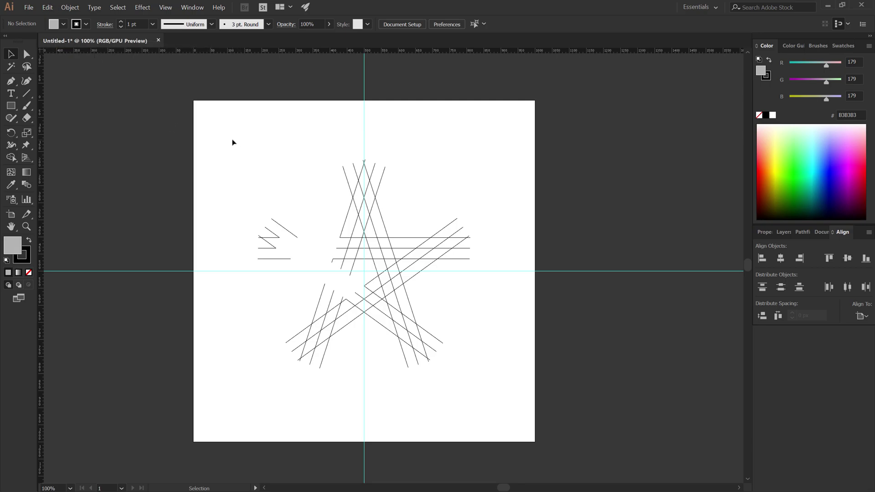
Delete all remaining construction lines and paste the arm pieces back in place
drag(232, 143, 482, 384)
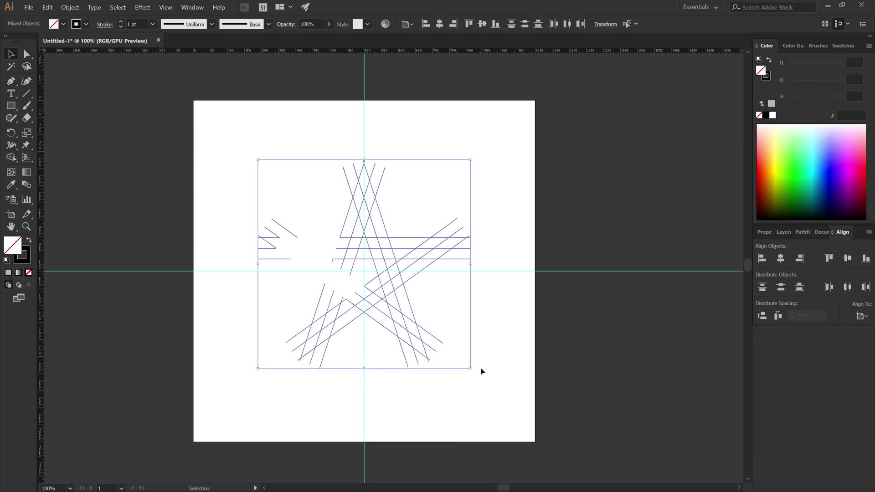
key(Delete)
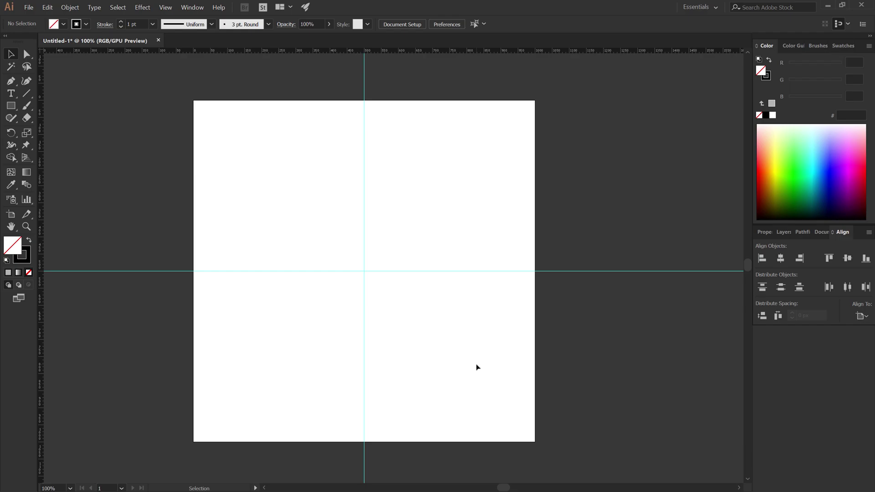
click(47, 7)
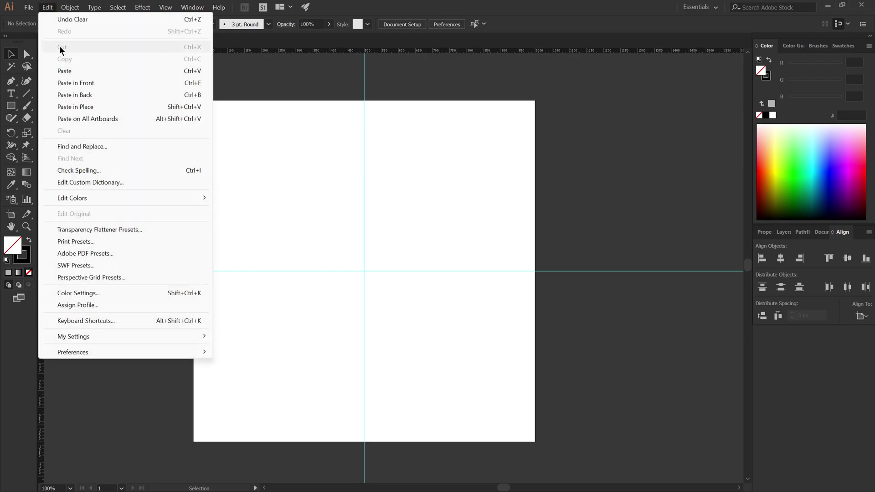
click(75, 81)
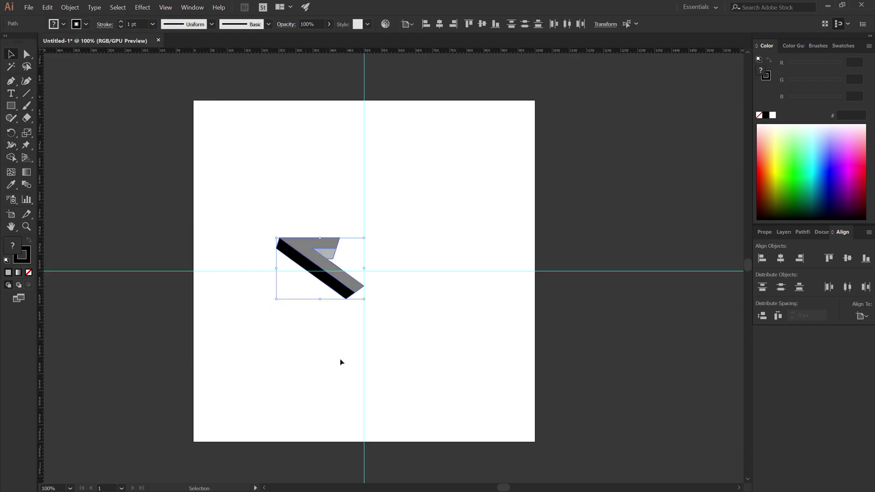
Set the stroke of all arm pieces to None
click(328, 332)
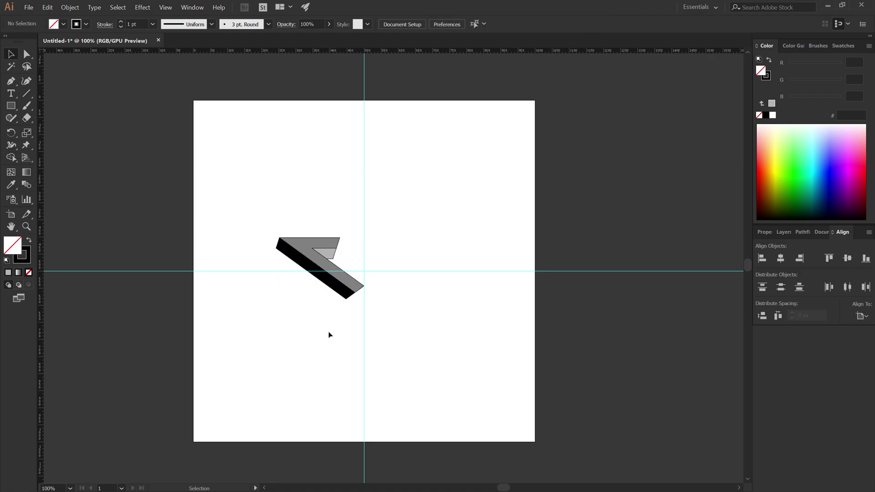
scroll(305, 224, up, 1)
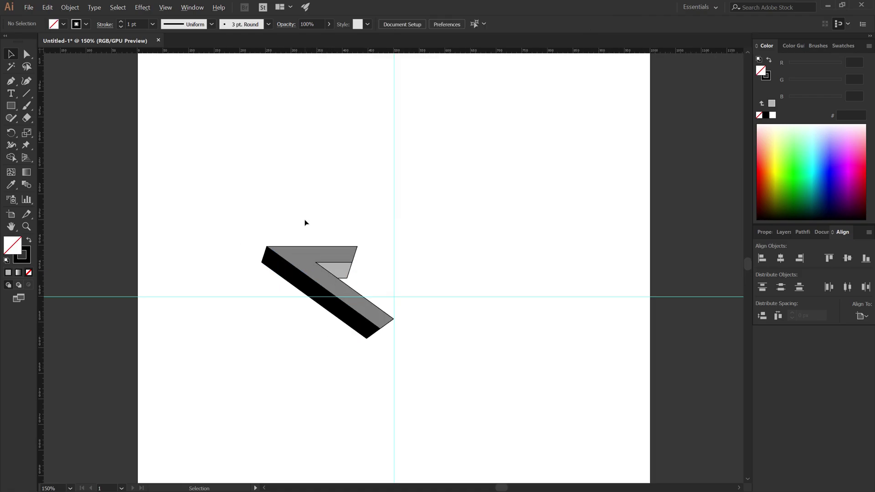
drag(217, 195, 443, 366)
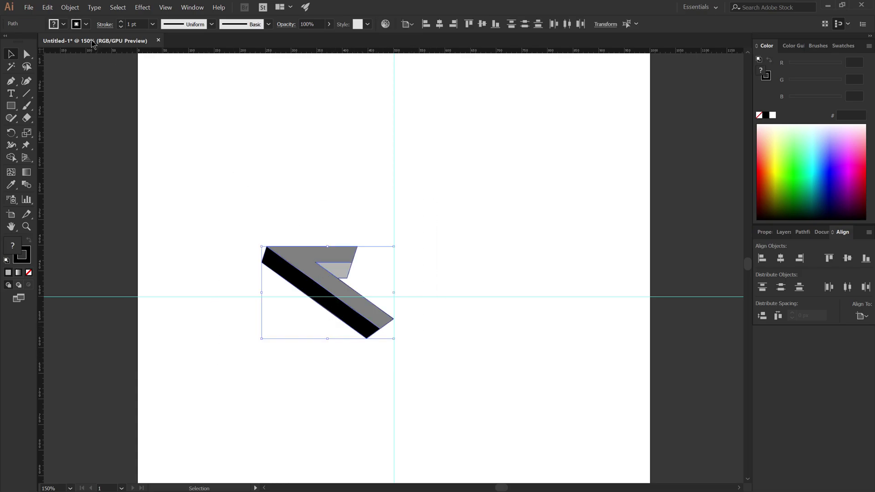
click(87, 24)
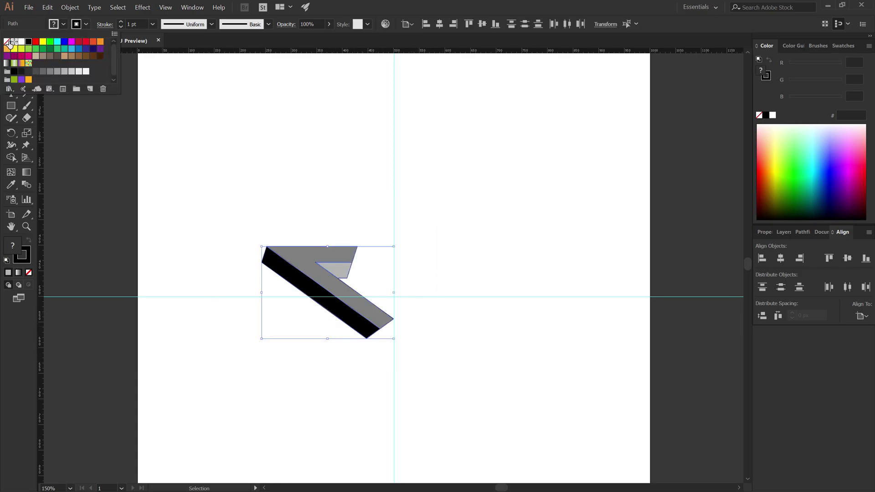
click(7, 42)
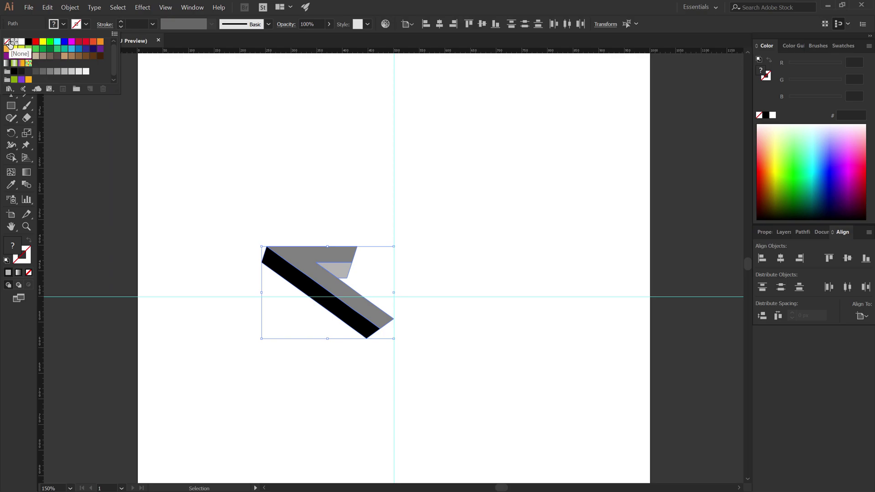
click(465, 246)
click(474, 256)
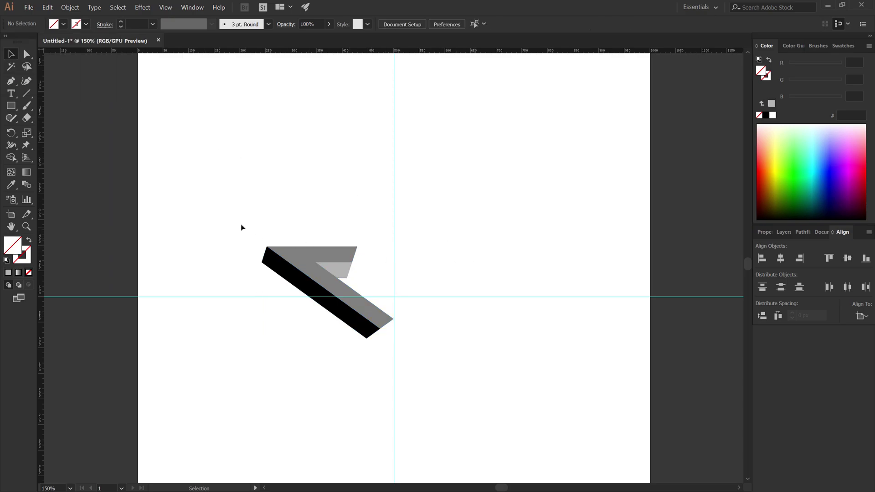
drag(226, 210, 424, 359)
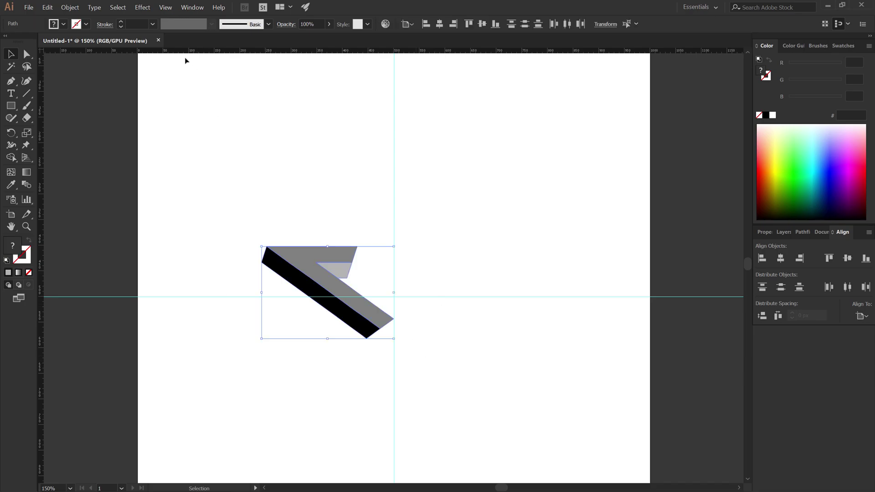
Apply a white-to-black linear gradient to the arm from the Gradient panel
click(189, 8)
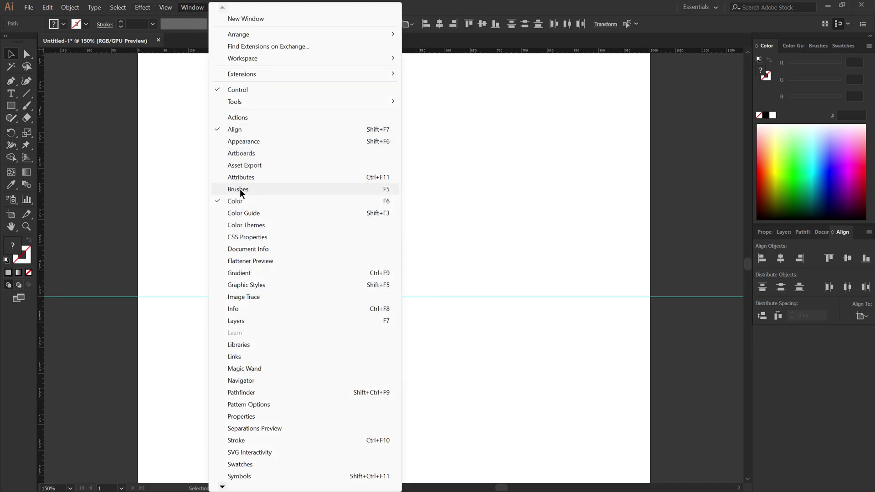
click(257, 272)
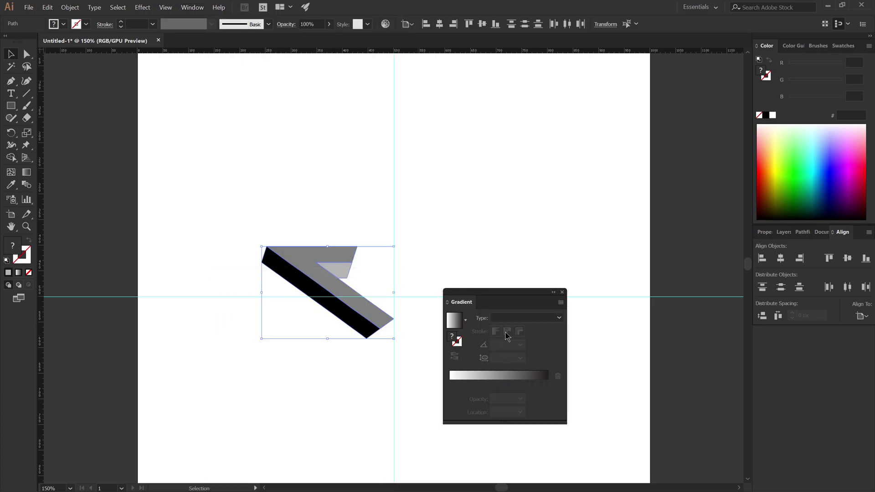
drag(511, 297, 590, 266)
click(543, 288)
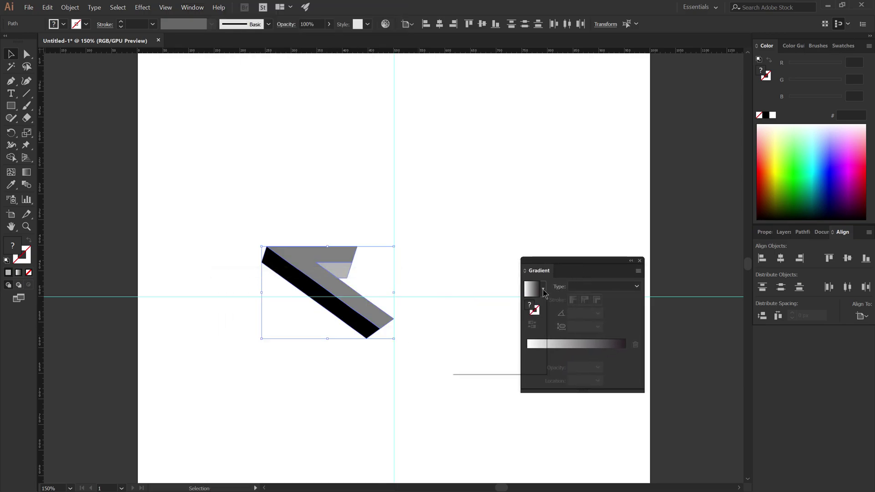
click(459, 311)
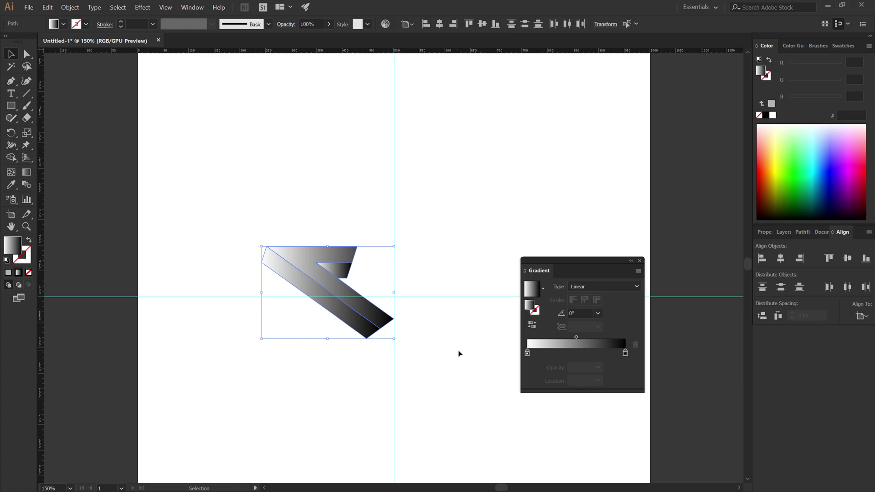
click(354, 353)
click(352, 321)
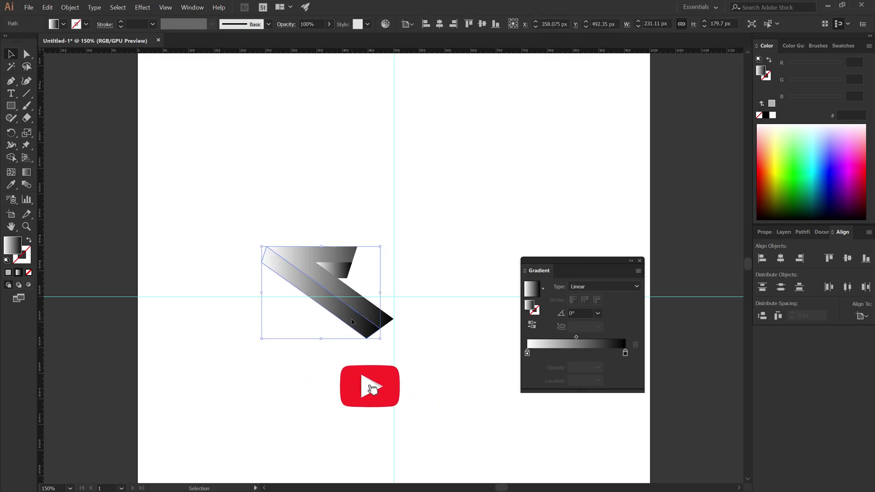
Set the diagonal band's gradient stops to magenta e900c3 and dark purple 31003f
double_click(625, 353)
click(607, 442)
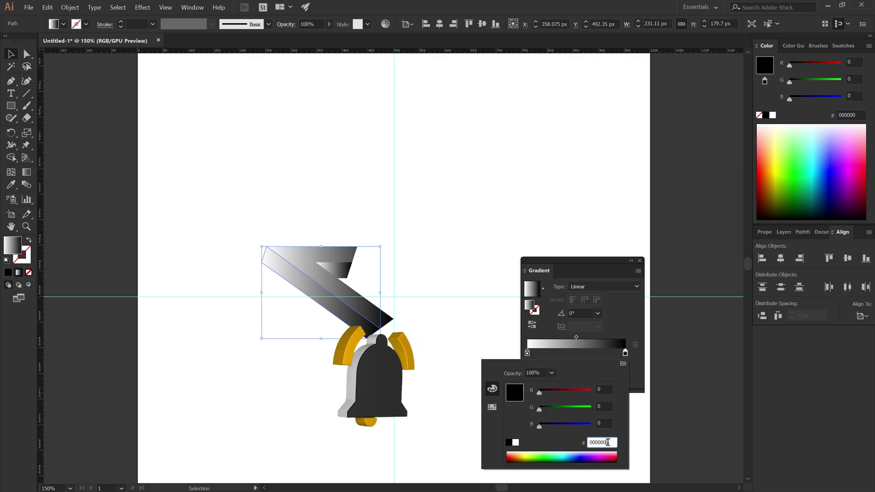
drag(607, 442, 587, 441)
text(31003)
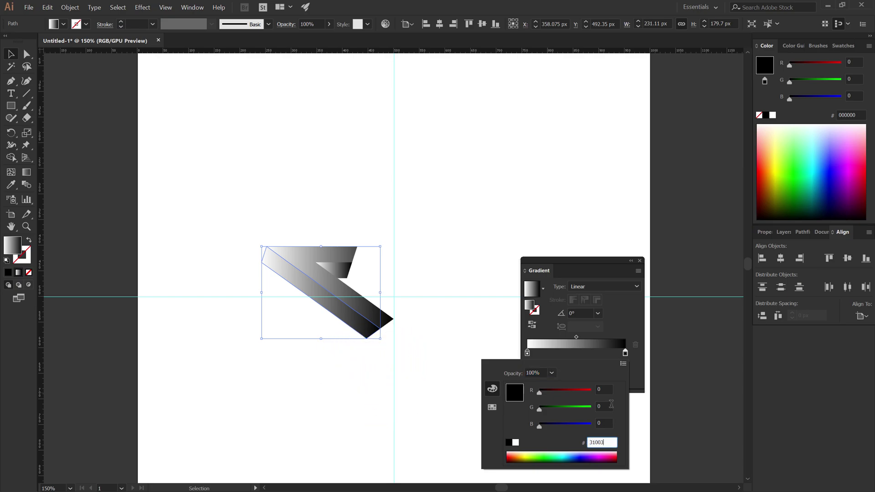
text(f)
key(Return)
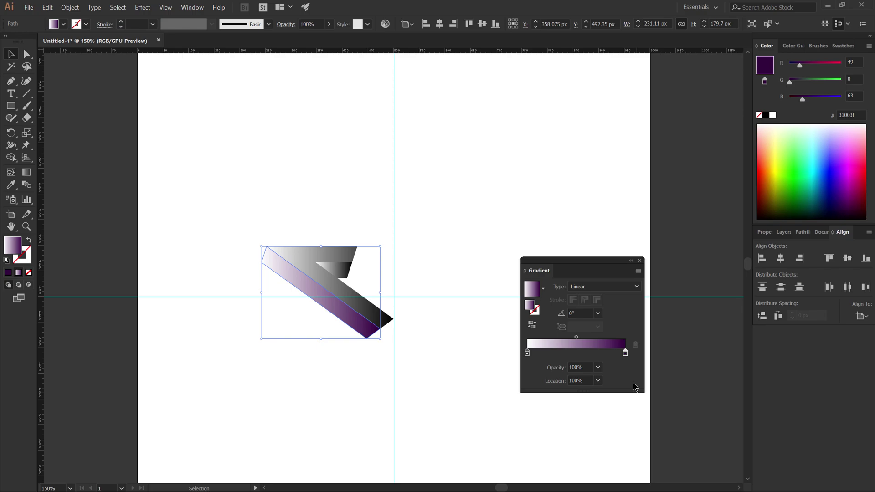
double_click(527, 353)
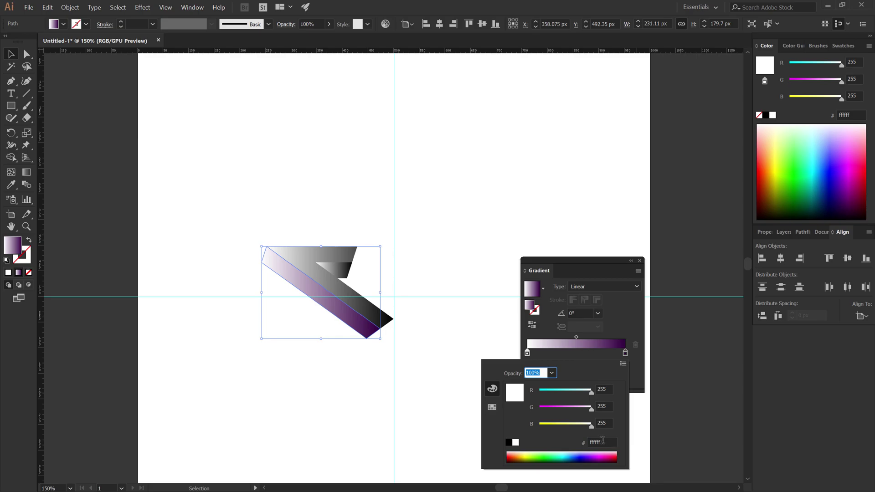
click(602, 440)
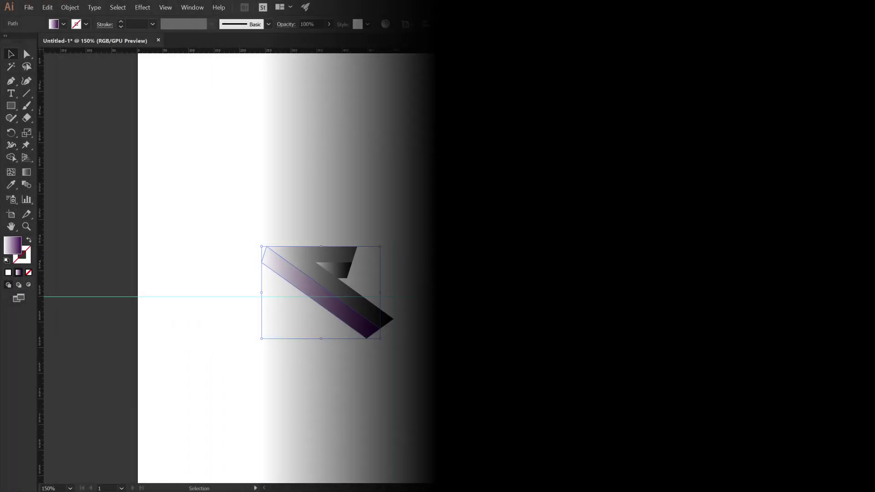
text(e900)
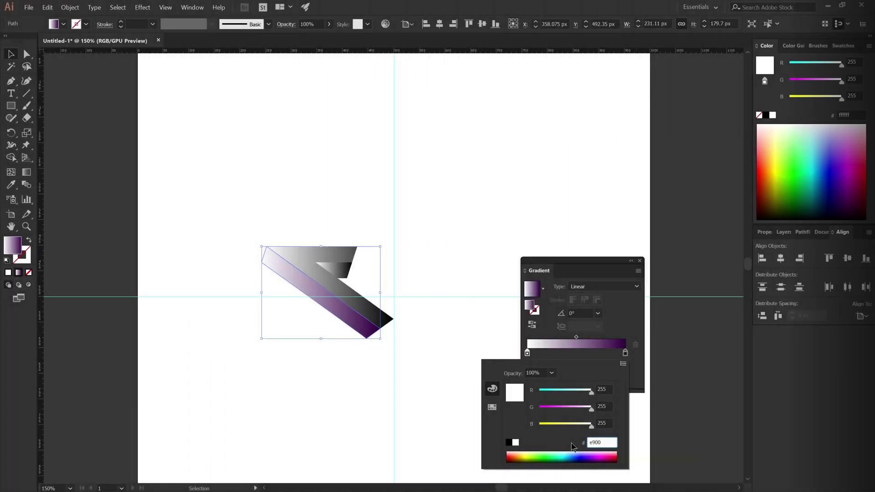
text(c3)
key(Return)
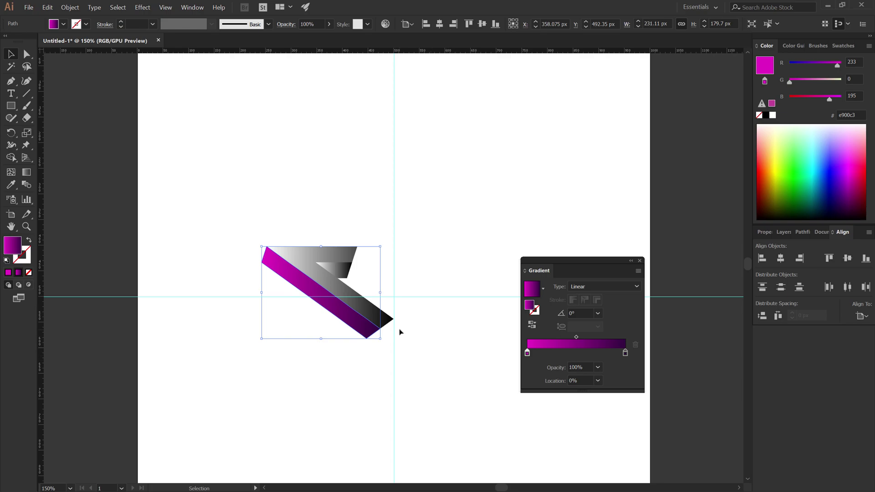
Set the top face's gradient stops to pink ff55fb on the left and purple 620094 on the right
click(388, 322)
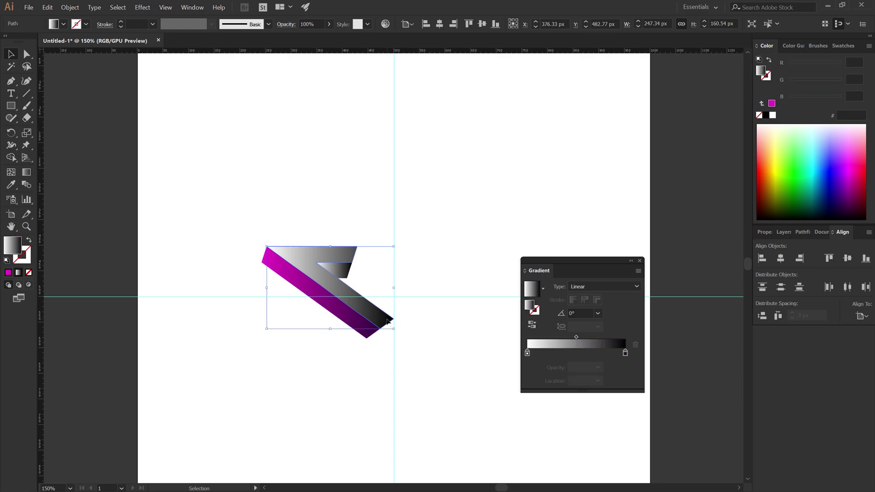
click(624, 354)
double_click(625, 353)
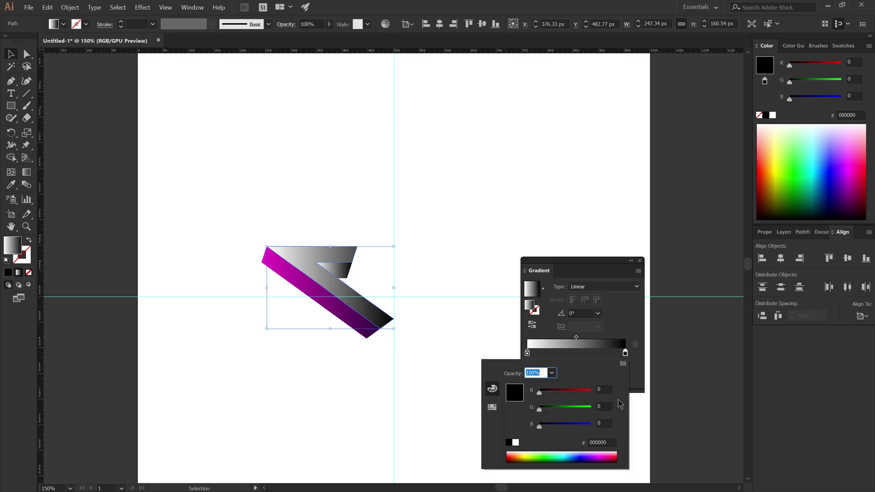
click(608, 442)
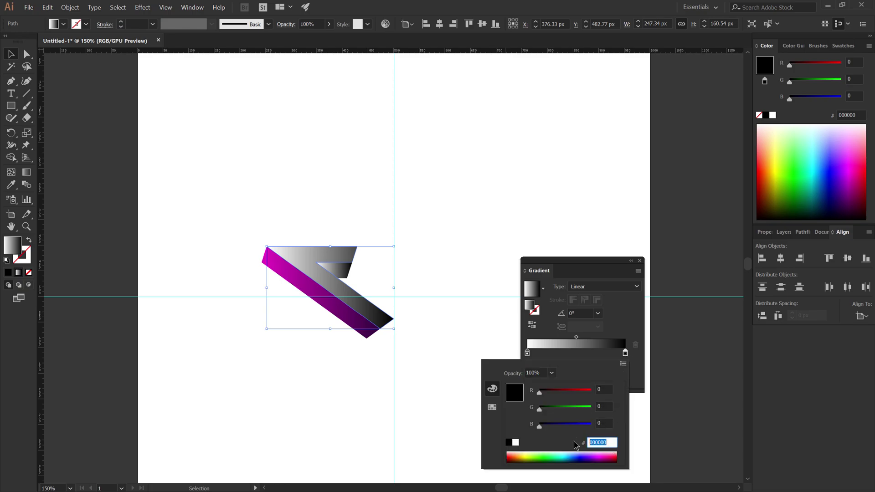
text(620094)
key(Return)
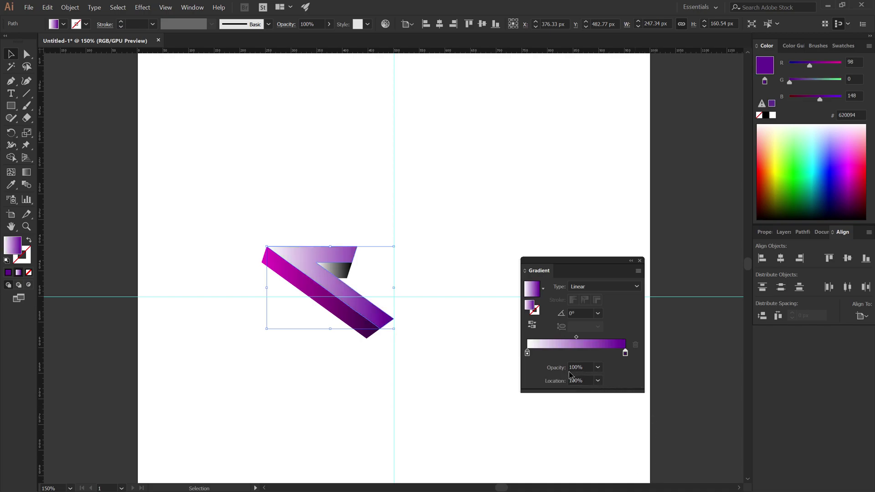
double_click(528, 353)
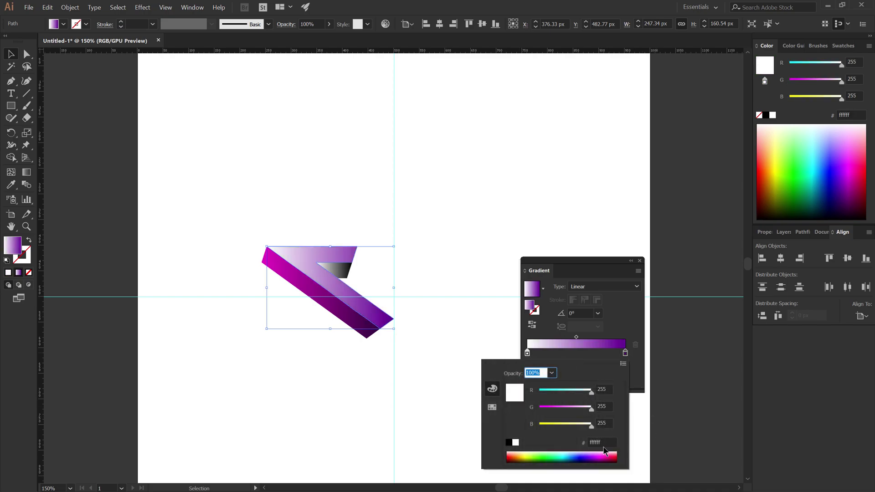
click(600, 442)
text(ff55fb)
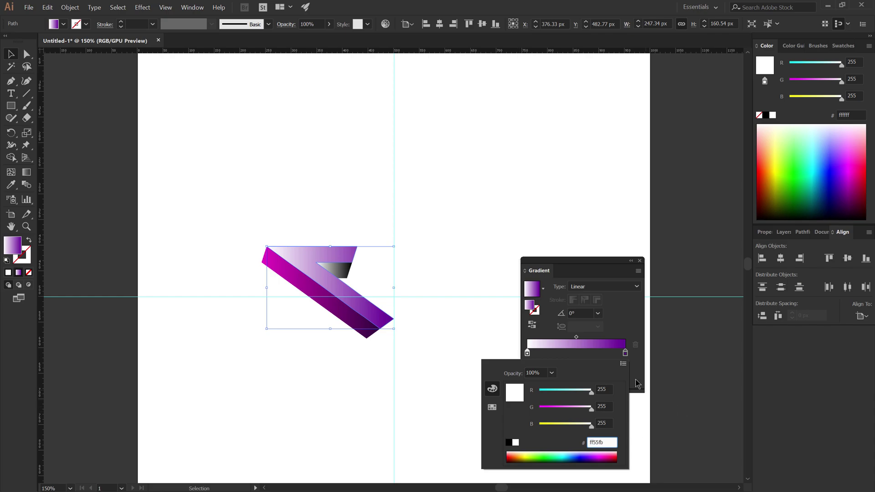
key(Return)
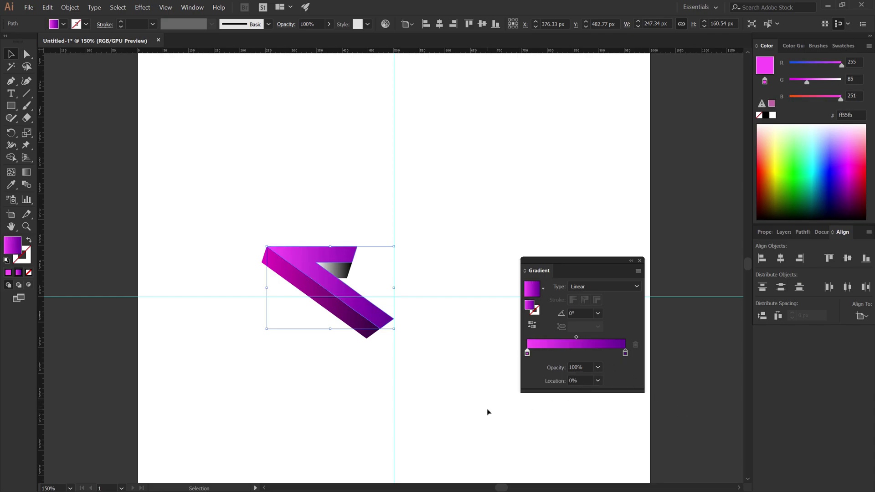
click(480, 387)
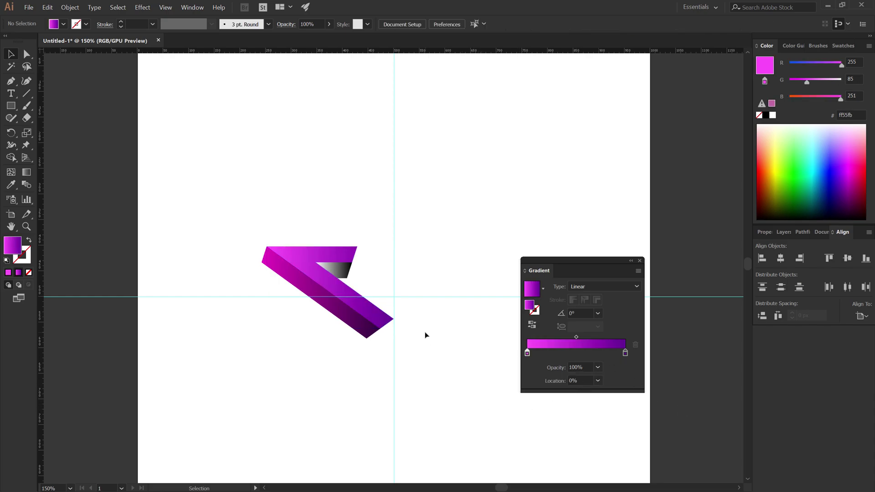
click(342, 276)
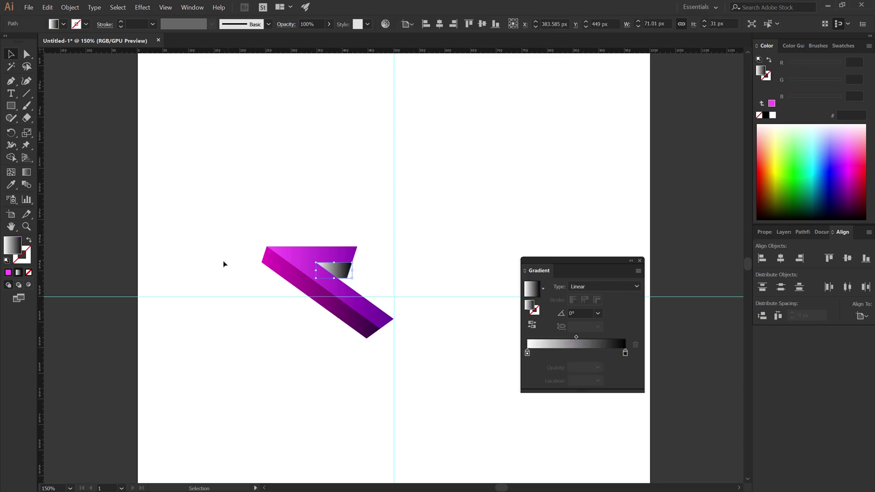
Eyedrop the top face's magenta gradient onto the small triangle, close the Gradient panel and zoom in
click(11, 185)
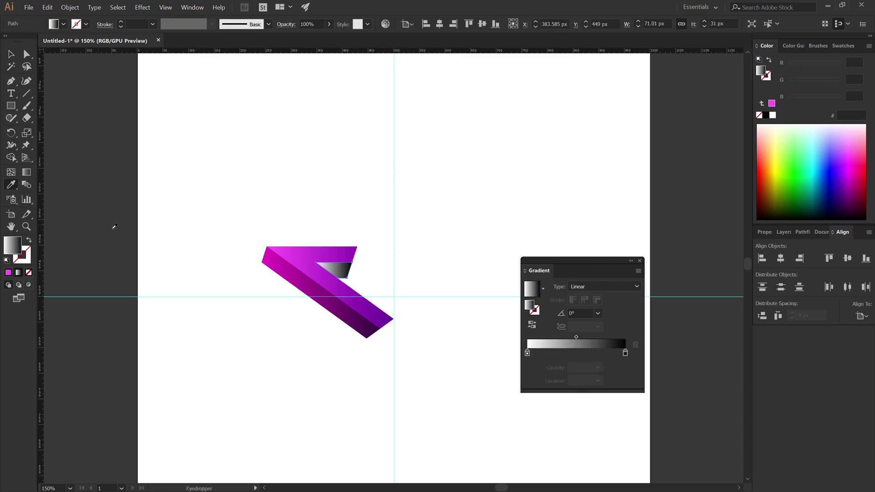
click(302, 277)
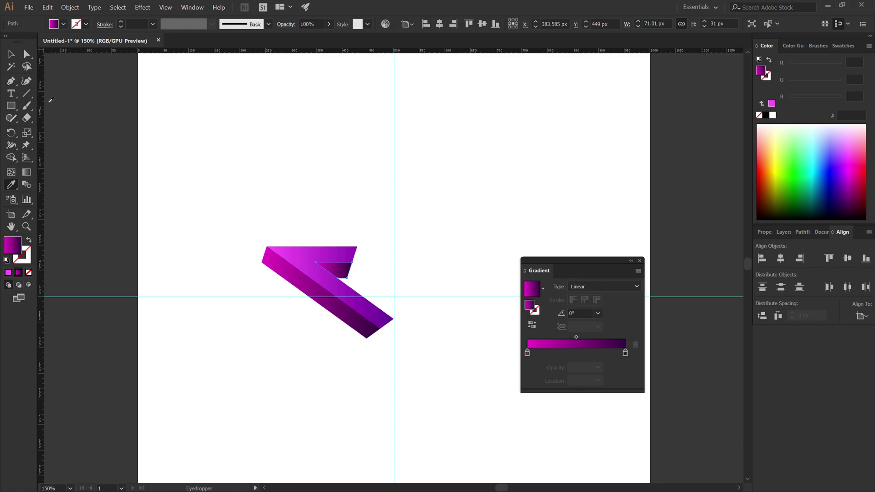
click(11, 54)
click(250, 182)
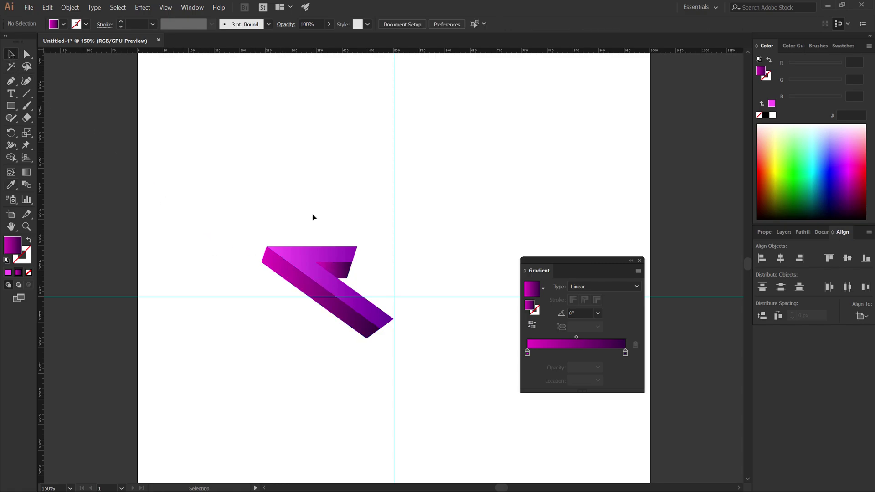
click(639, 261)
scroll(325, 280, up, 2)
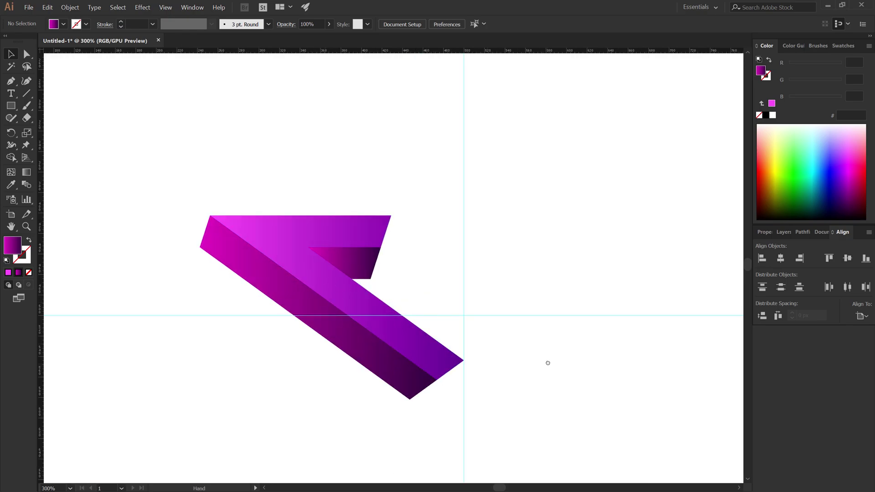
drag(546, 362, 589, 336)
scroll(556, 350, up, 1)
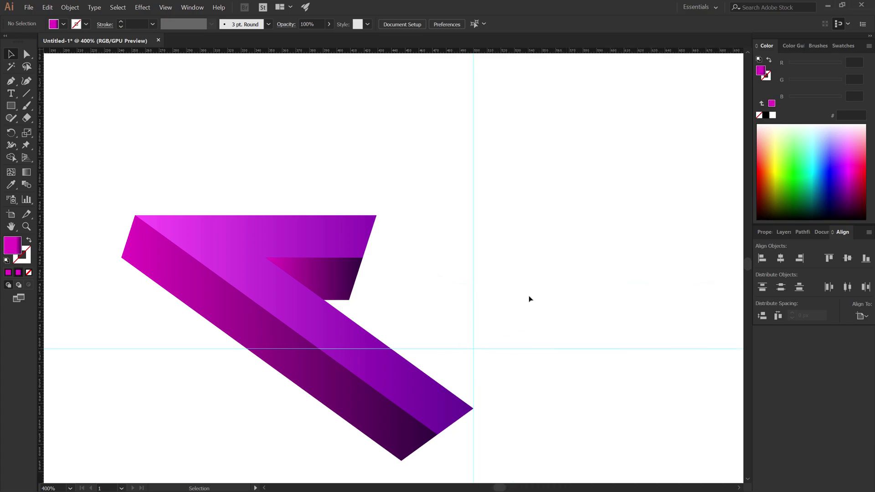
Set up the Line Segment tool with no fill and a white stroke
click(27, 95)
click(64, 26)
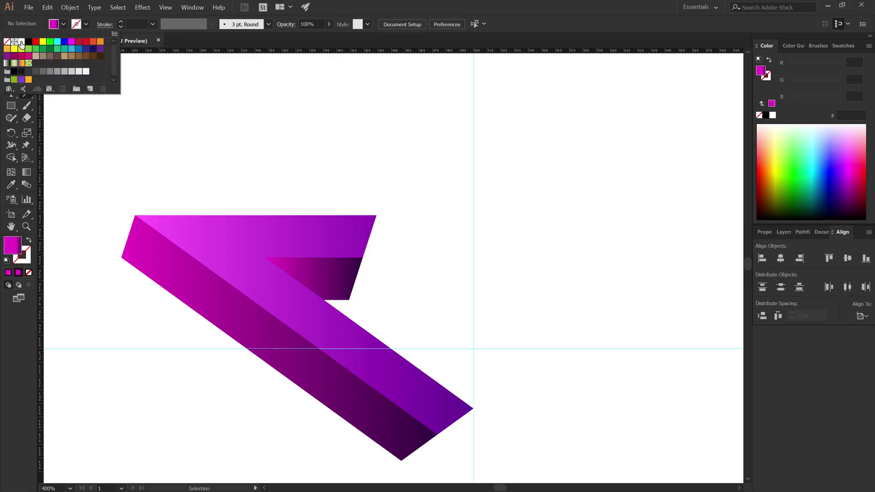
click(7, 42)
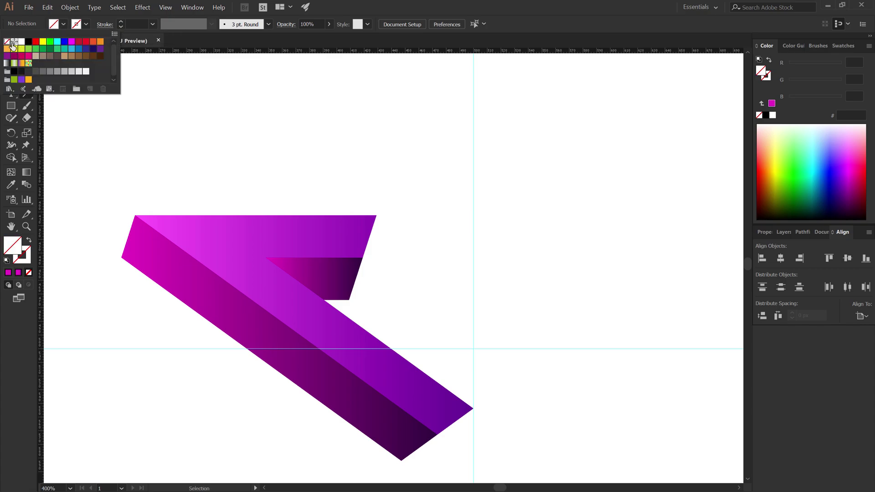
click(86, 24)
click(86, 24)
click(22, 42)
key(backslash)
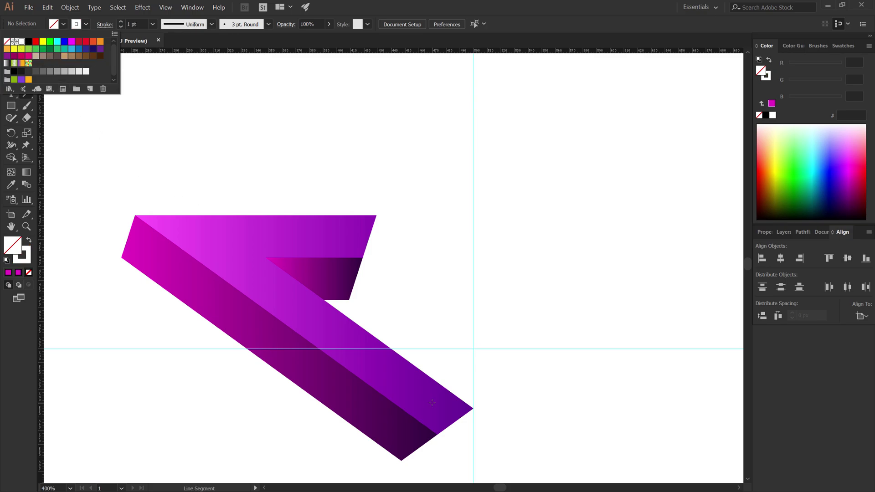
click(436, 433)
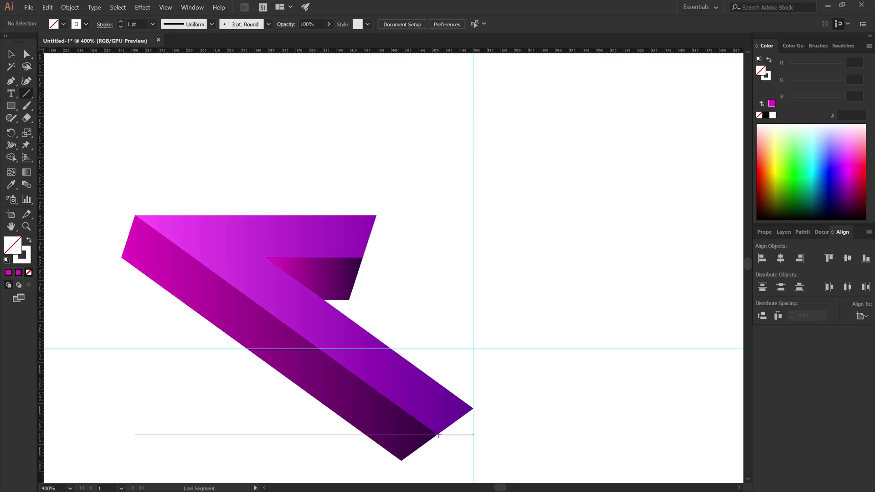
Draw the line along the arm's top-to-side edge with Width Profile 1 at 0.75 pt
drag(436, 433, 135, 215)
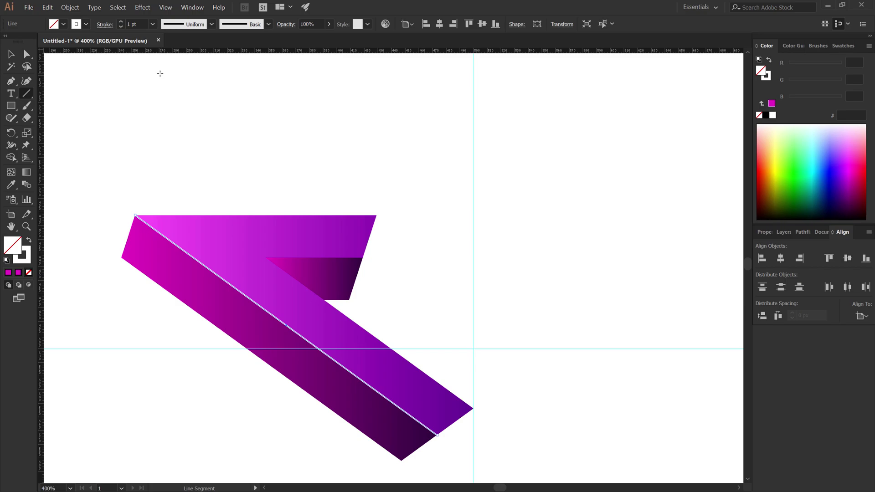
click(211, 24)
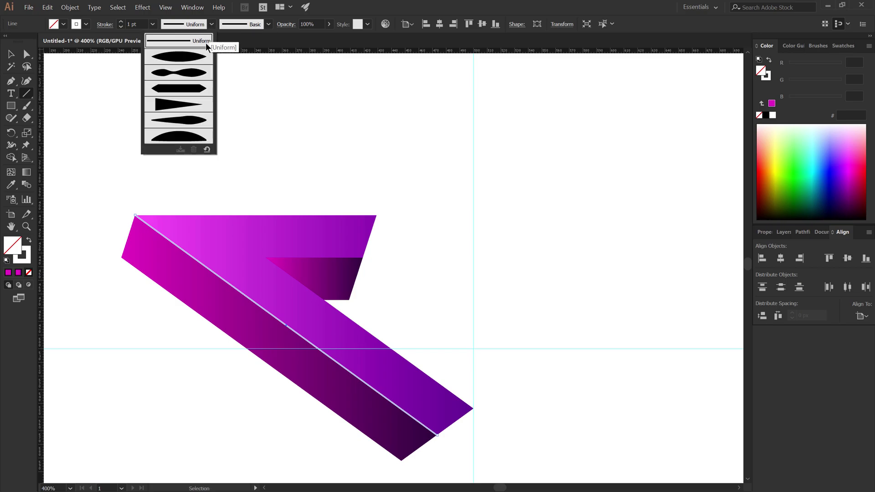
click(198, 58)
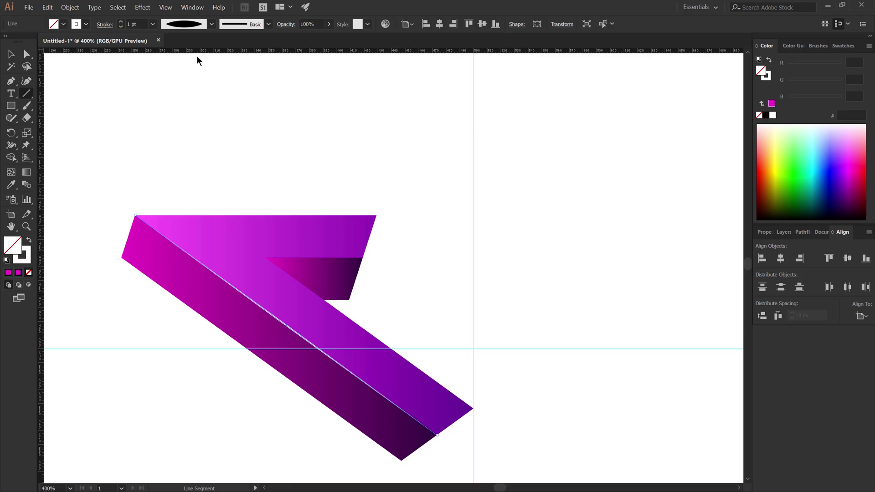
click(121, 27)
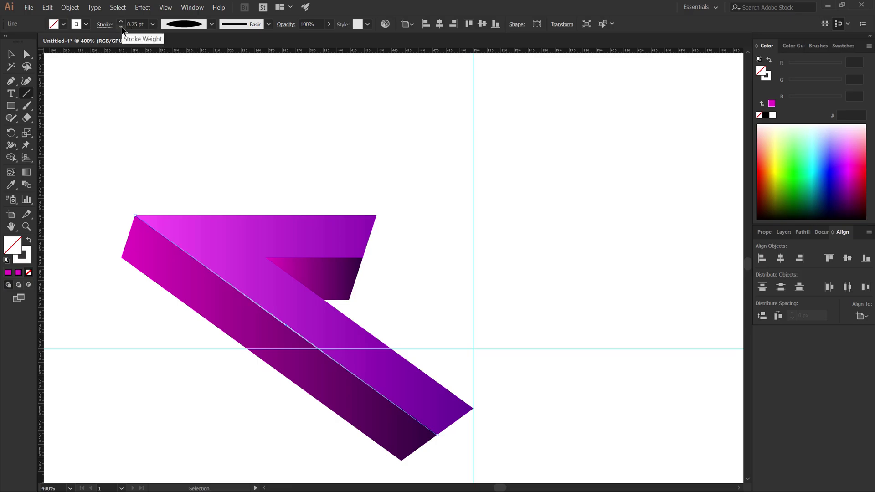
Expand the tapered line into a shape and give it the arm's purple gradient
click(71, 8)
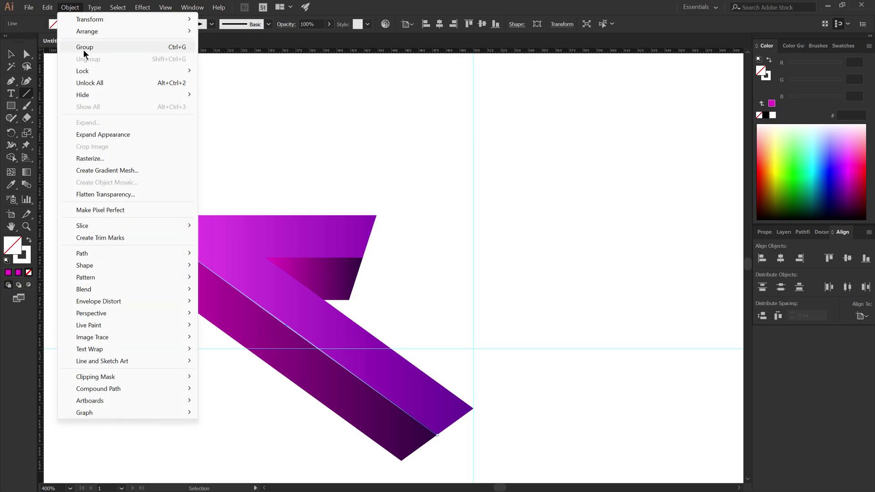
click(107, 134)
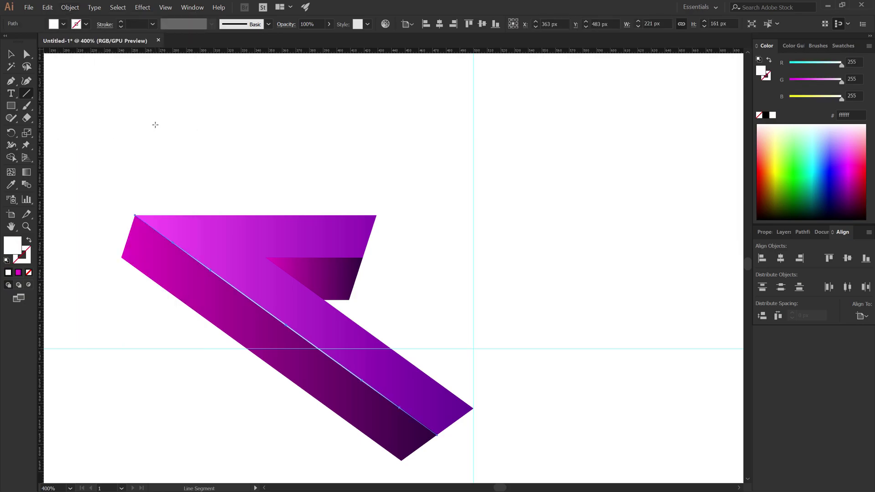
click(11, 185)
click(220, 228)
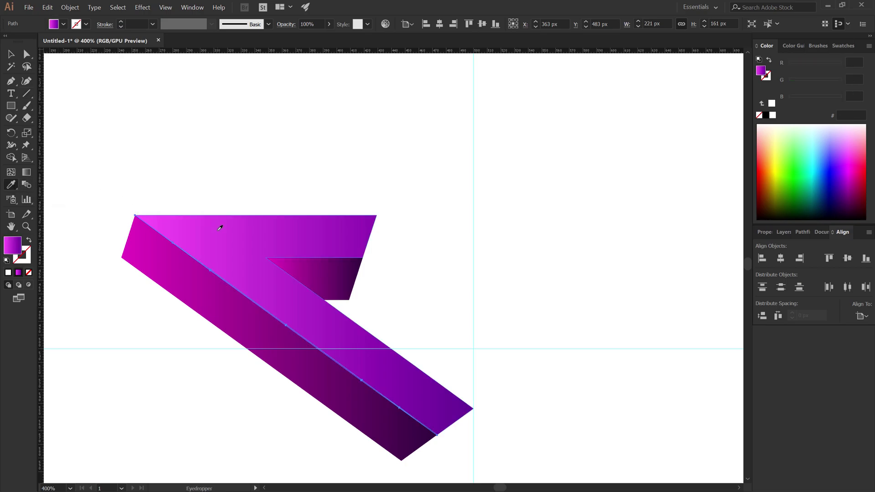
key(ctrl+shift+a)
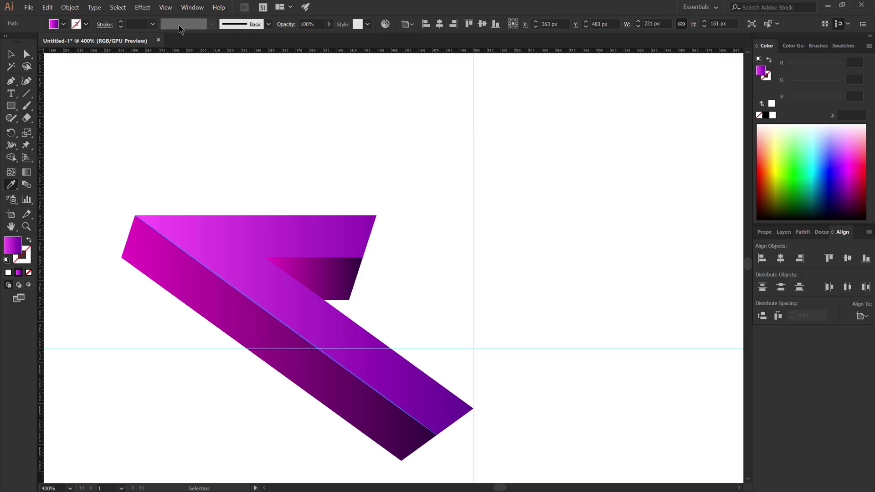
In the Gradient panel, add a pink ff55fb stop at 67.35%, then deselect
click(192, 8)
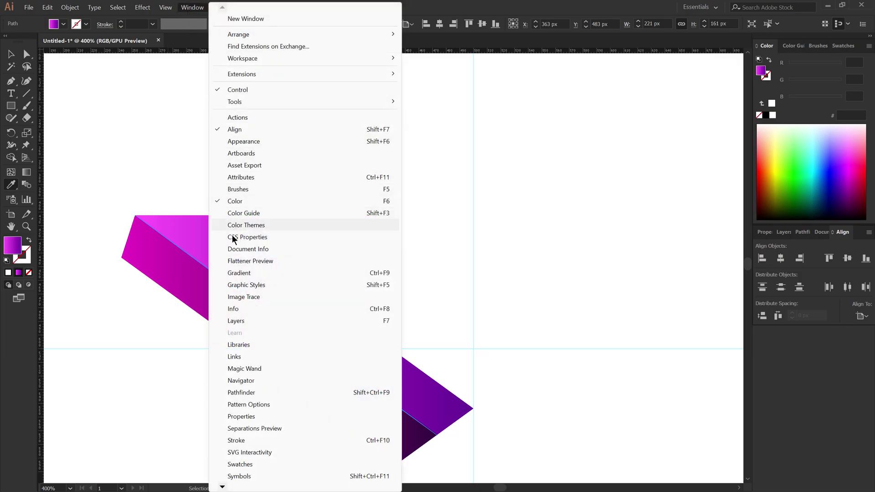
click(239, 273)
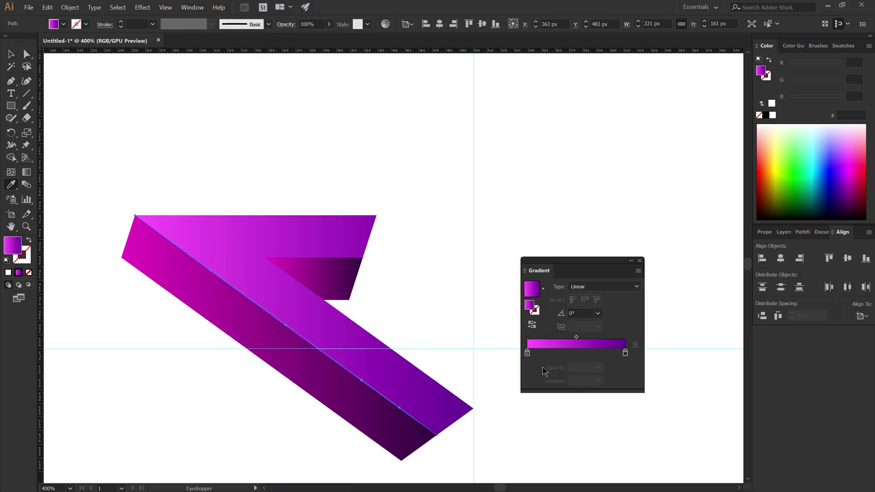
drag(540, 353, 595, 353)
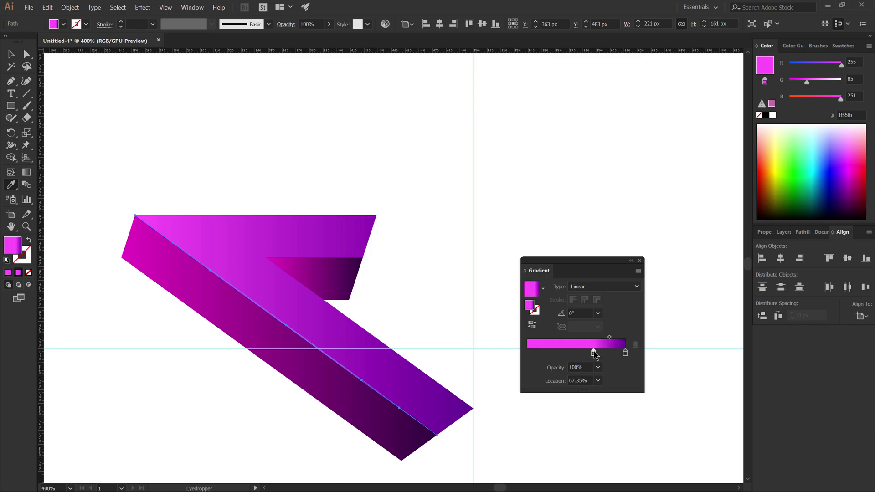
click(11, 53)
click(146, 119)
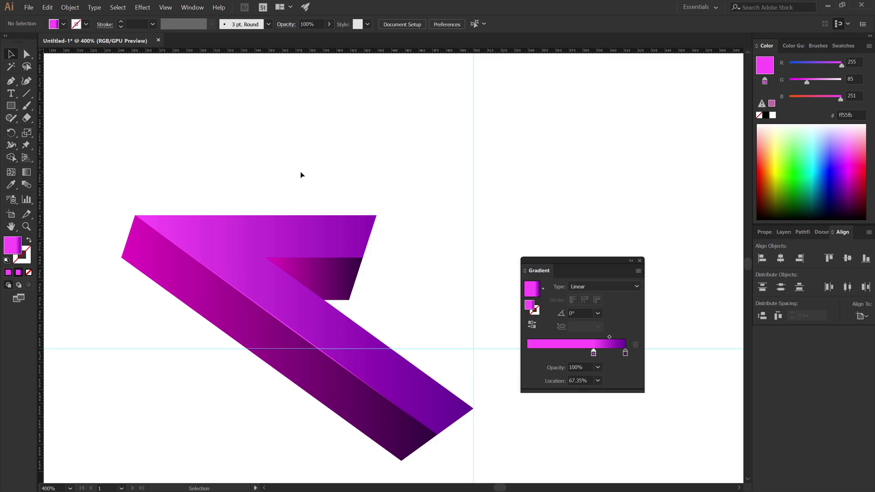
Set up the Line Segment tool with no fill and a black stroke
click(27, 93)
click(64, 24)
click(8, 43)
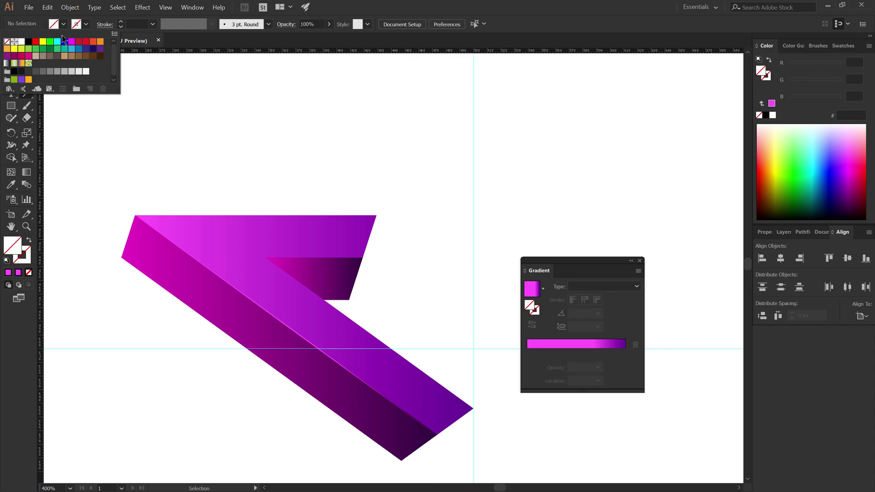
click(86, 25)
click(86, 25)
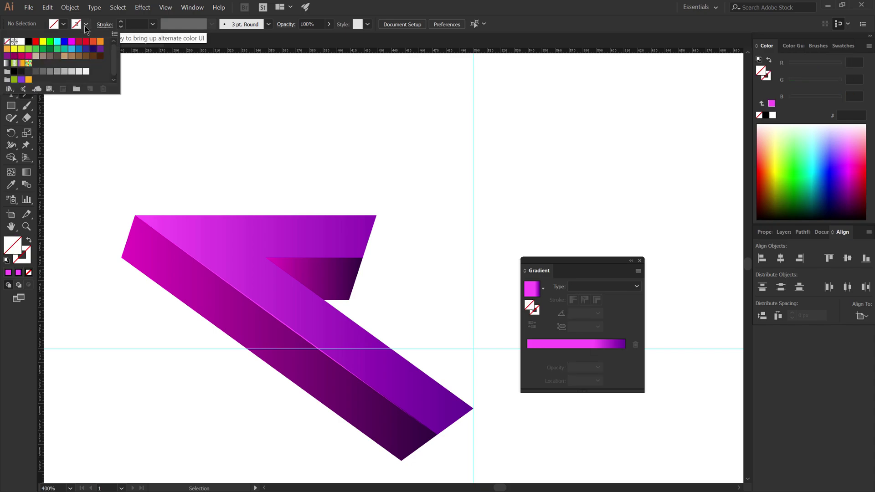
click(28, 41)
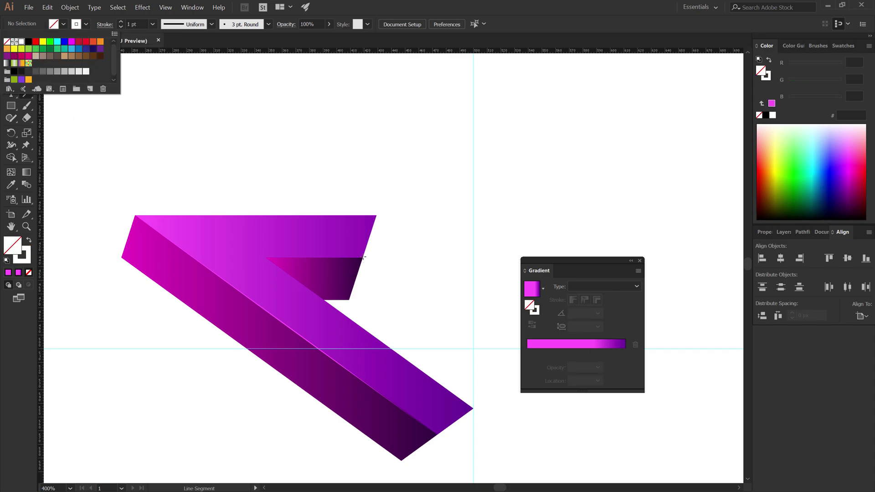
Draw a line along the notch's top edge with a 0.75 pt tapered width profile
mouse_move(363, 257)
mouse_down()
mouse_move(358, 300)
mouse_move(364, 256)
mouse_move(266, 258)
mouse_up()
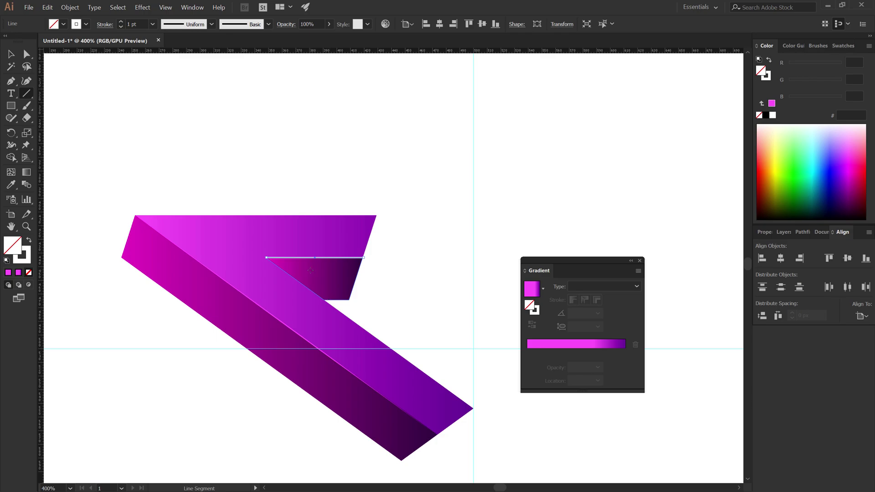
key(ctrl)
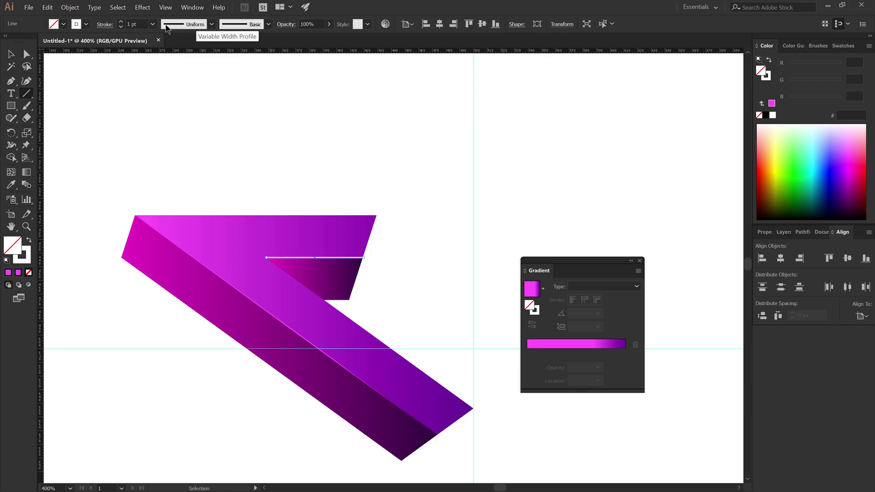
click(121, 27)
click(211, 25)
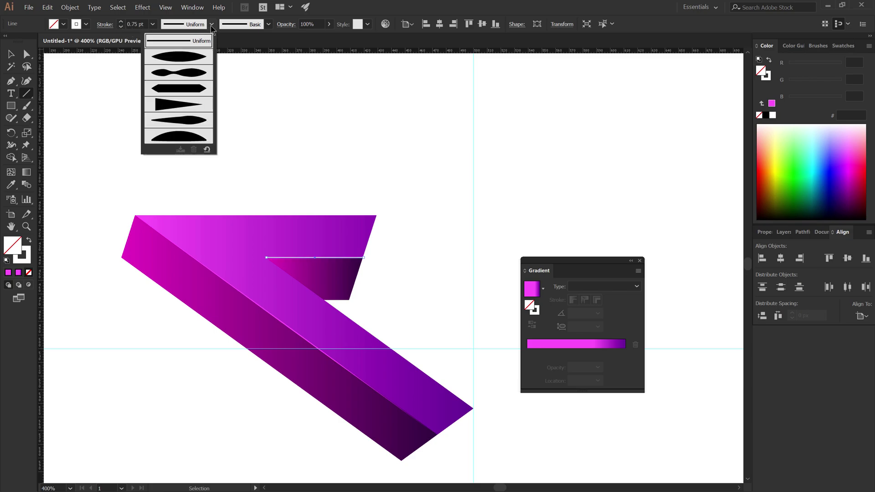
key(Escape)
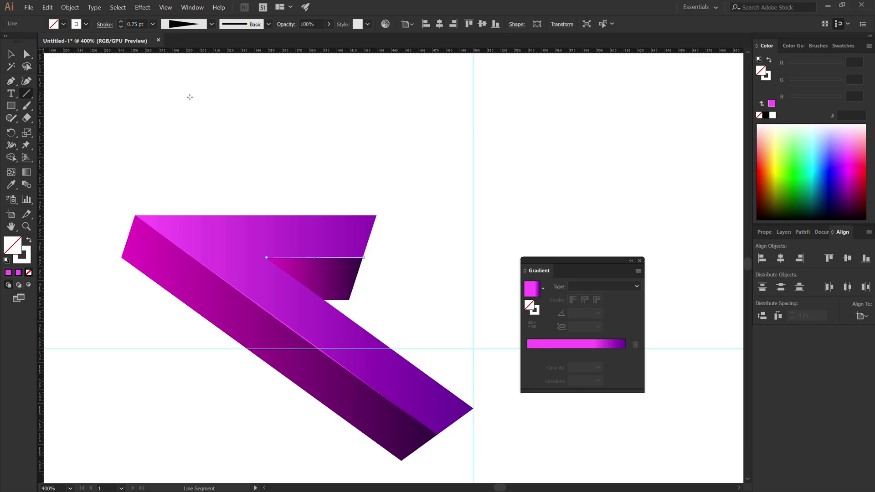
click(73, 8)
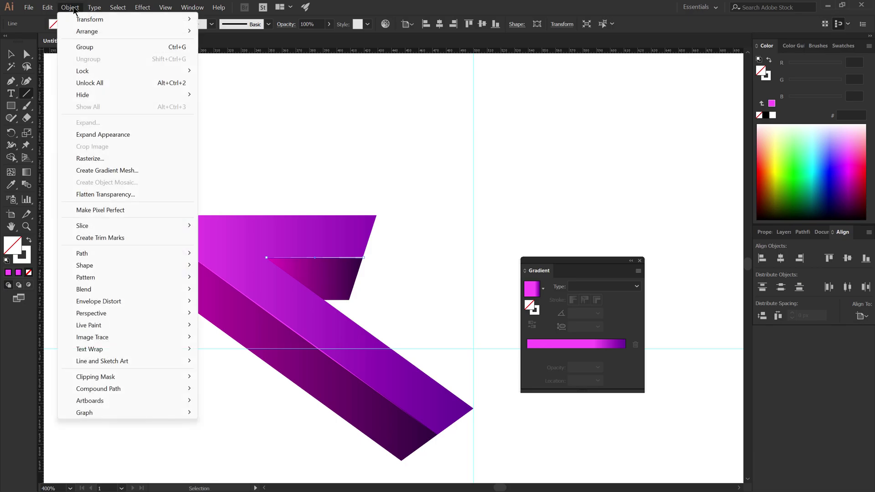
Expand the notch line's appearance, apply the arm's magenta gradient, and close the Gradient panel
click(160, 138)
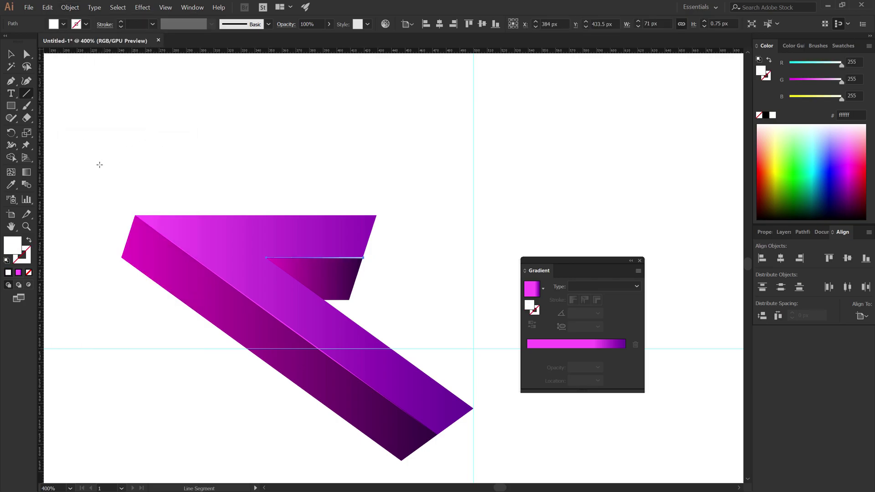
click(12, 184)
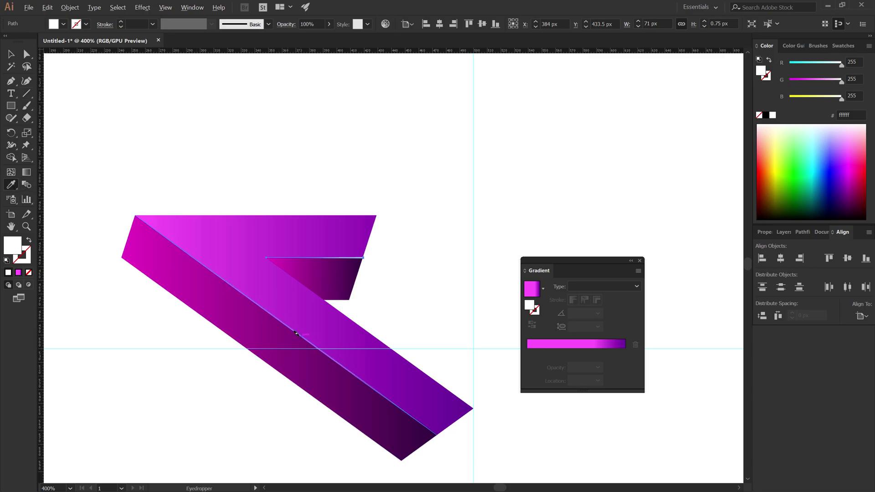
scroll(315, 341, up, 4)
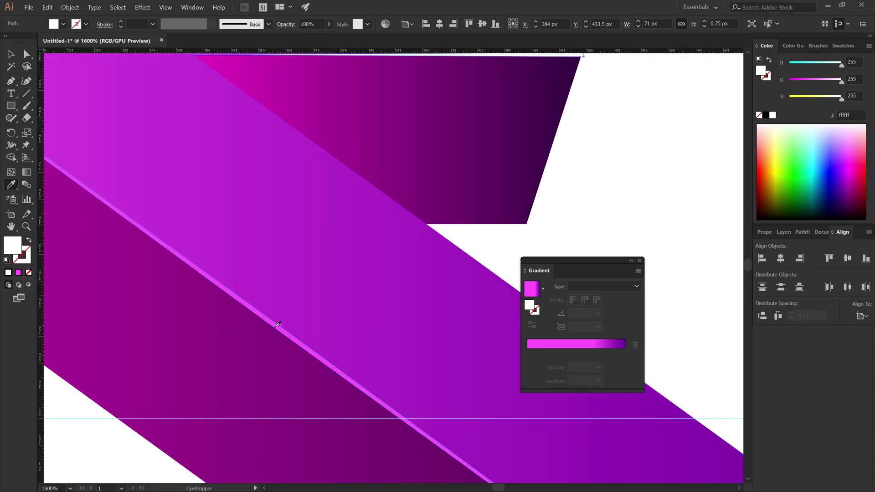
click(279, 324)
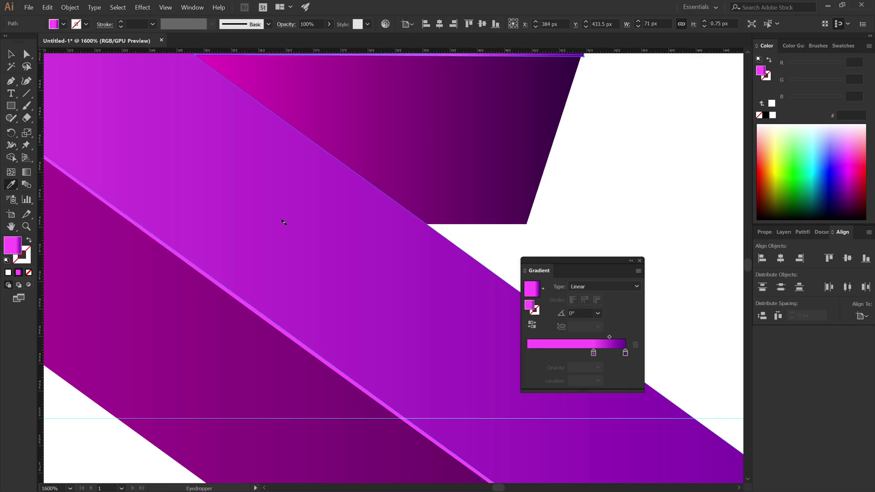
scroll(283, 222, down, 4)
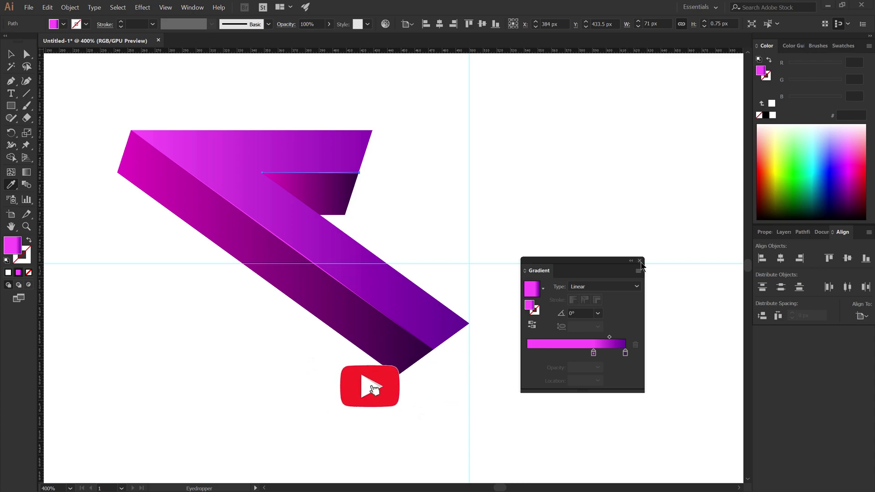
click(640, 261)
Group all the arm pieces into one 257.48 × 179.7 px object and reselect it
key(ctrl+minus)
key(v)
click(250, 146)
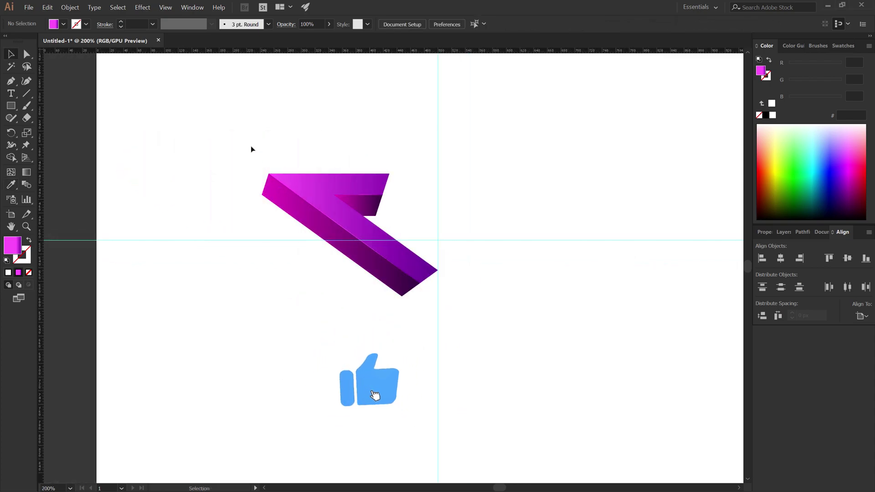
drag(298, 203, 448, 322)
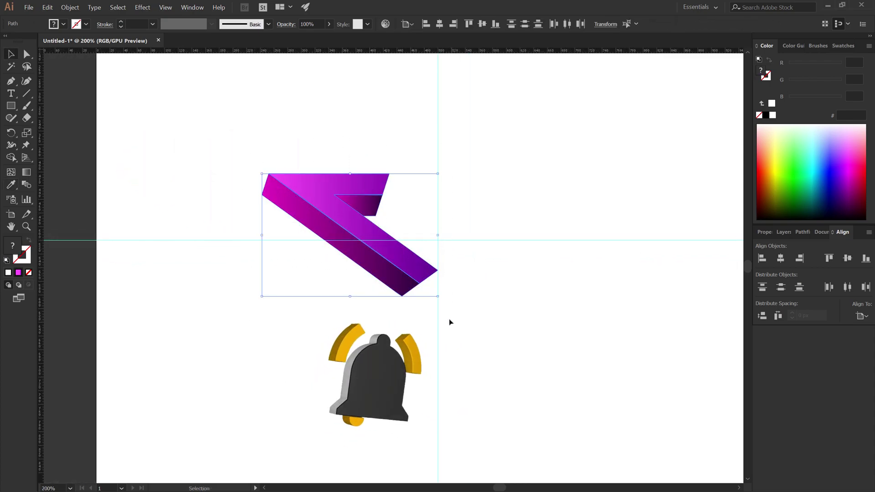
right_click(410, 269)
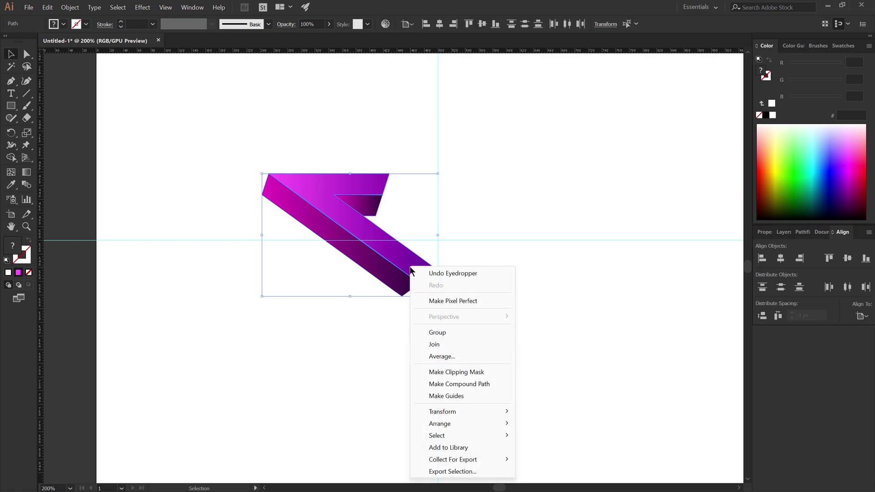
click(438, 332)
click(516, 318)
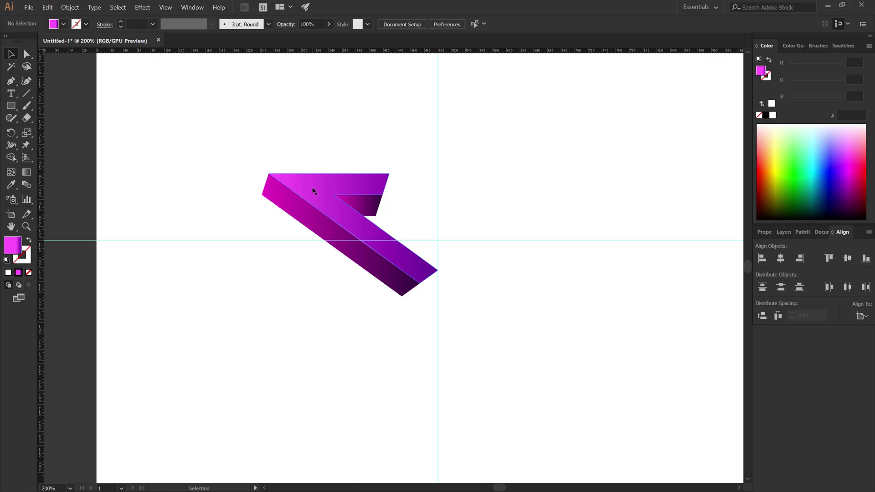
click(313, 191)
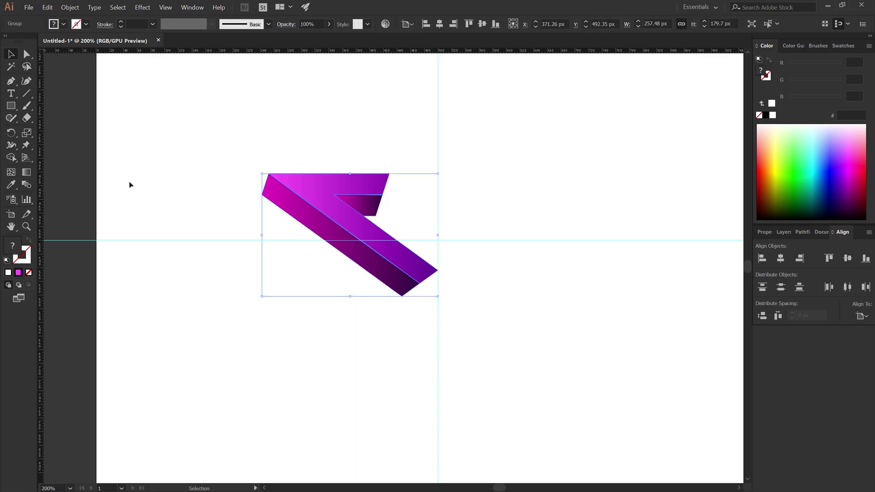
Rotate-copy the arm 72° around the guide crossing, then repeat twice with Ctrl+D
click(12, 134)
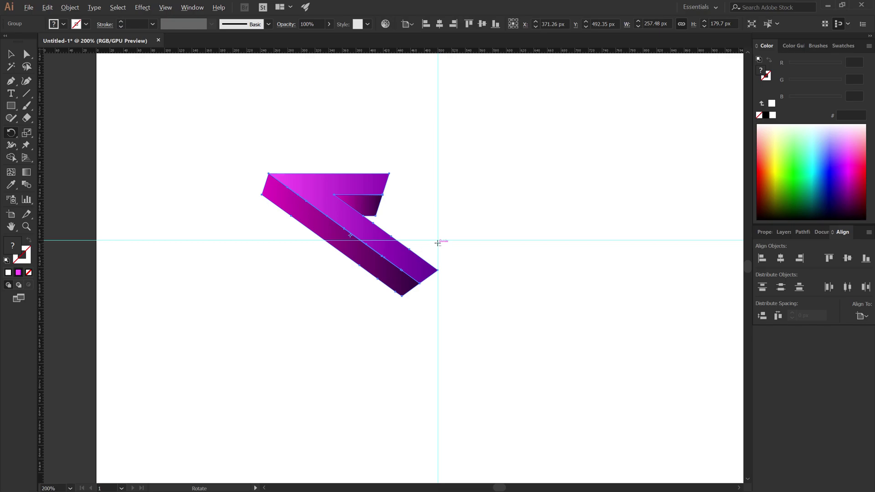
alt+click(437, 239)
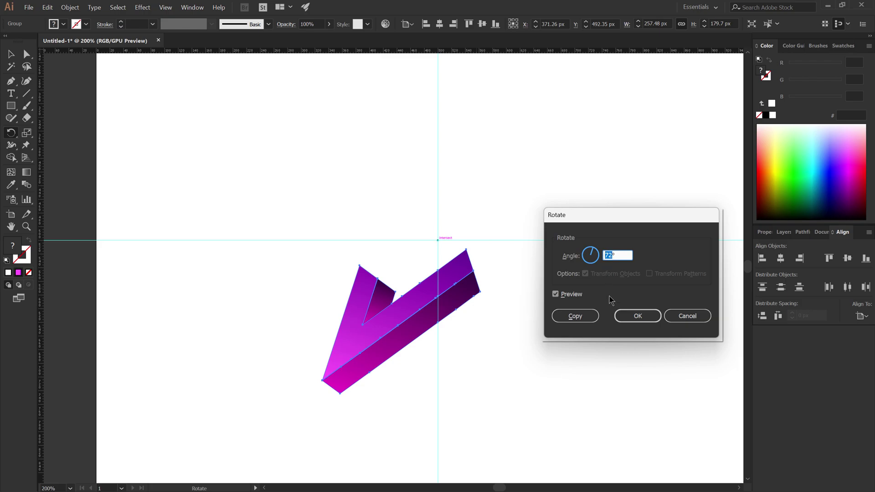
text(72)
click(575, 316)
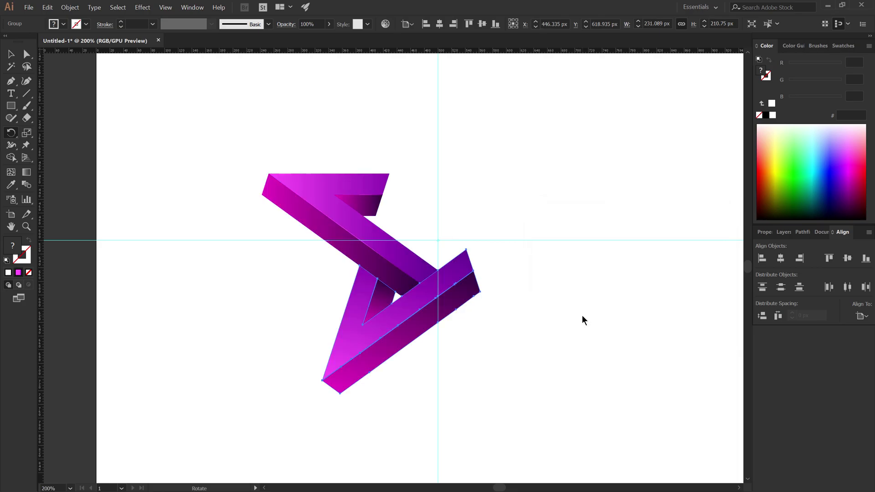
key(ctrl)
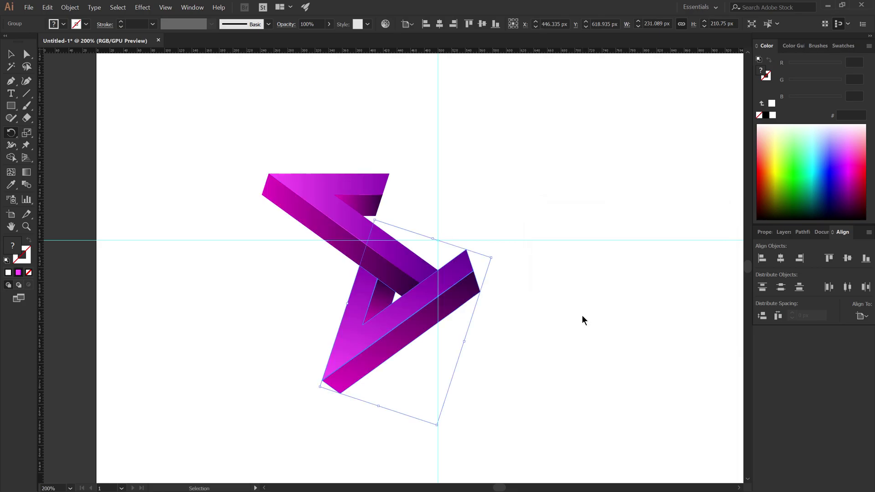
key(ctrl+d)
key(ctrl+d)
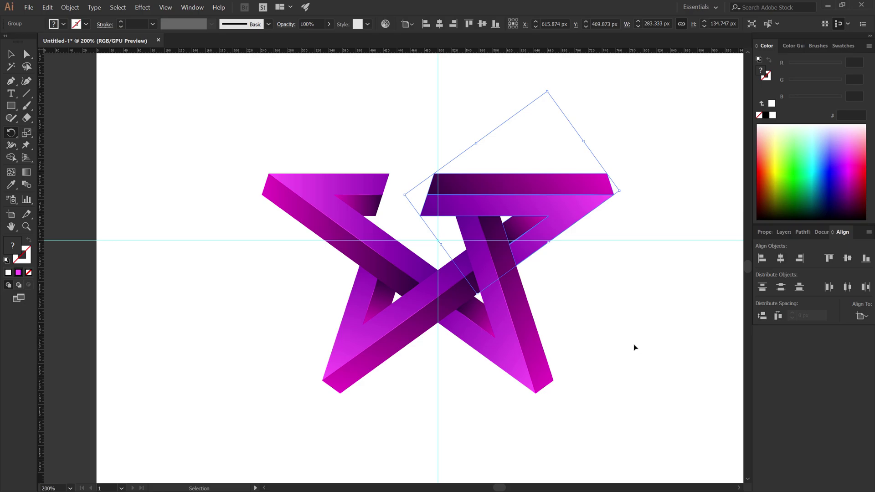
key(ctrl+d)
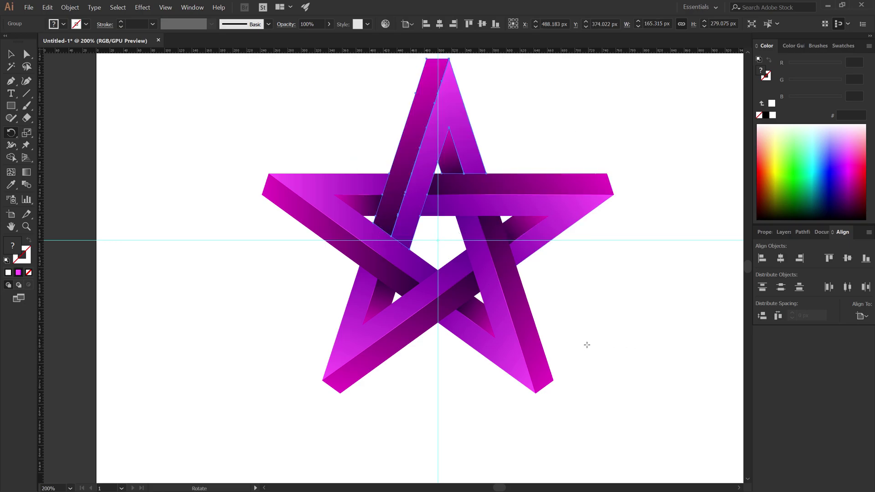
key(v)
click(600, 336)
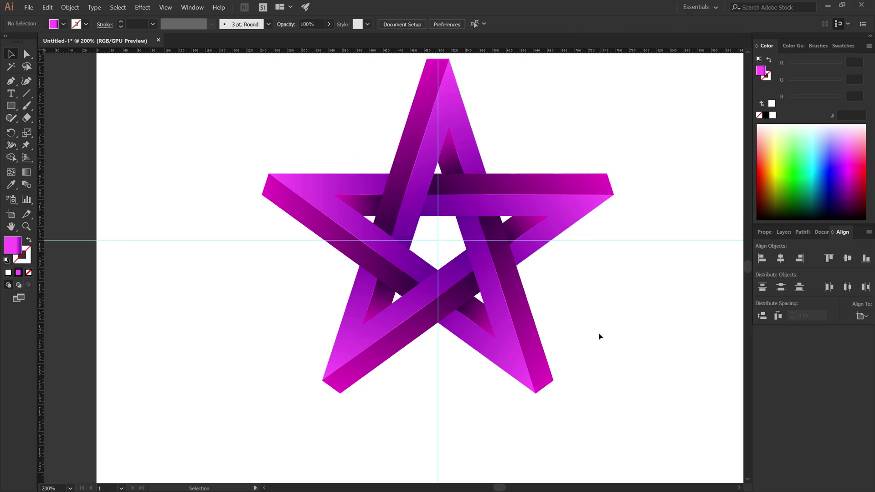
drag(601, 307, 529, 330)
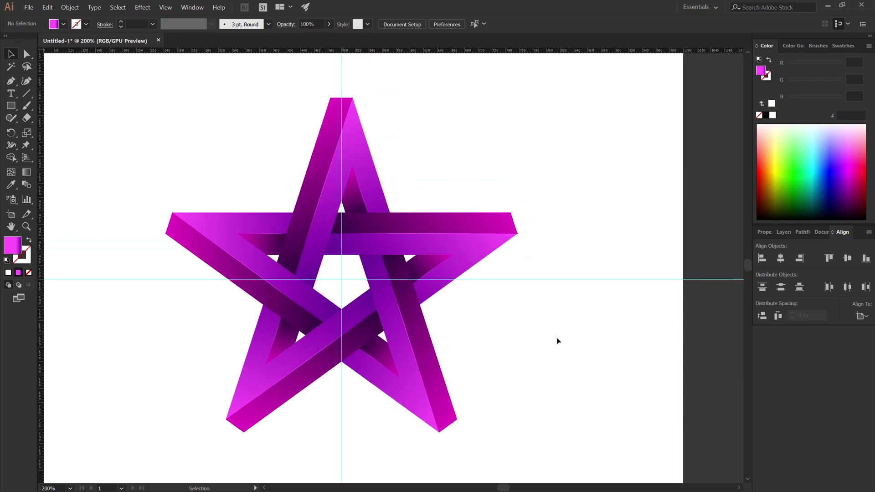